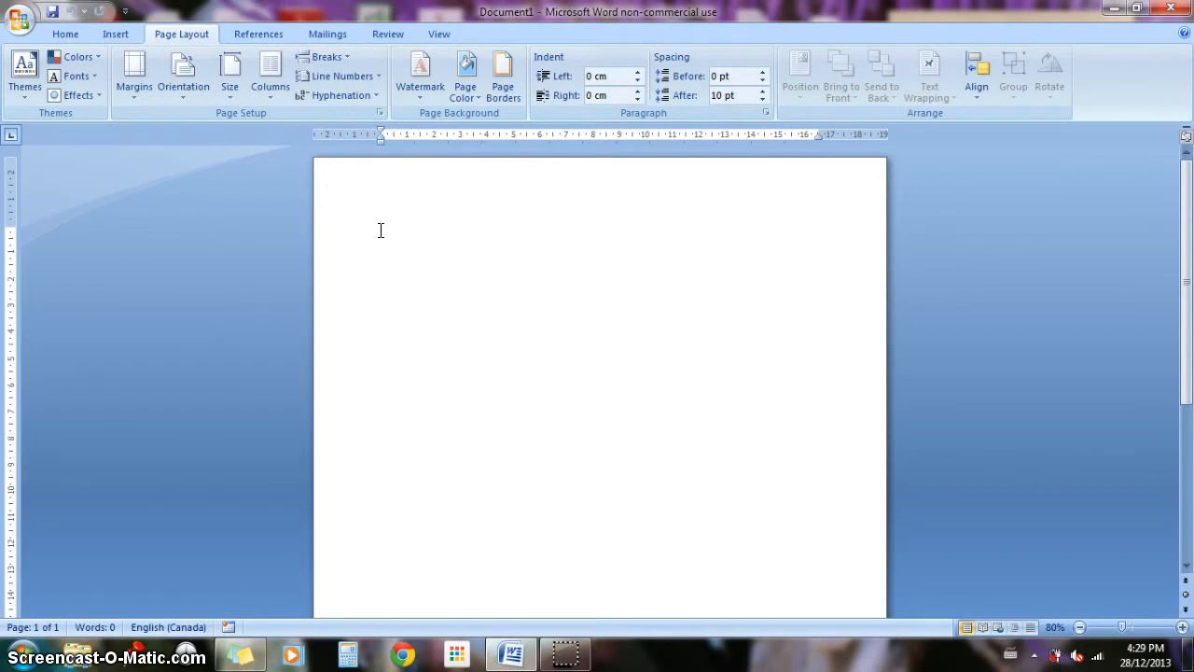
Step: Enter a short unbroken run of random letters as sample text on the first line of the blank document
{"action": "type", "text": "kjh"}
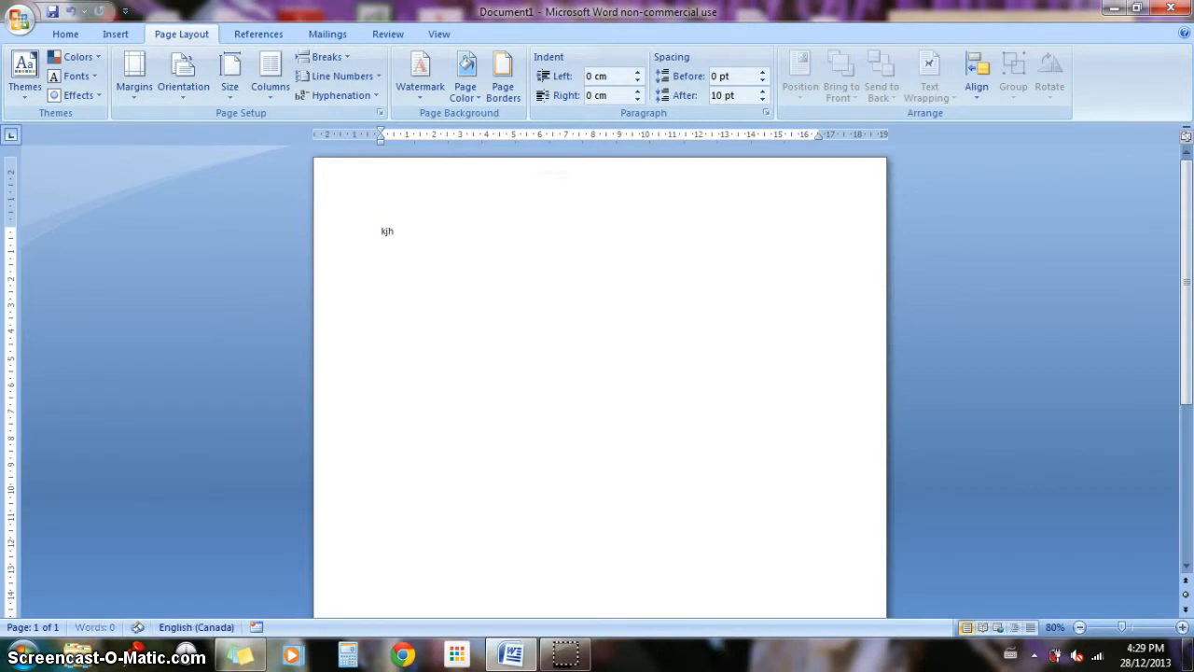
{"action": "type", "text": "jjljkkjkljklj"}
Step: Set the page margins to the Narrow preset, 1.27 cm on all four sides
{"action": "left_click", "coordinate": [128, 87]}
{"action": "left_click", "coordinate": [486, 184]}
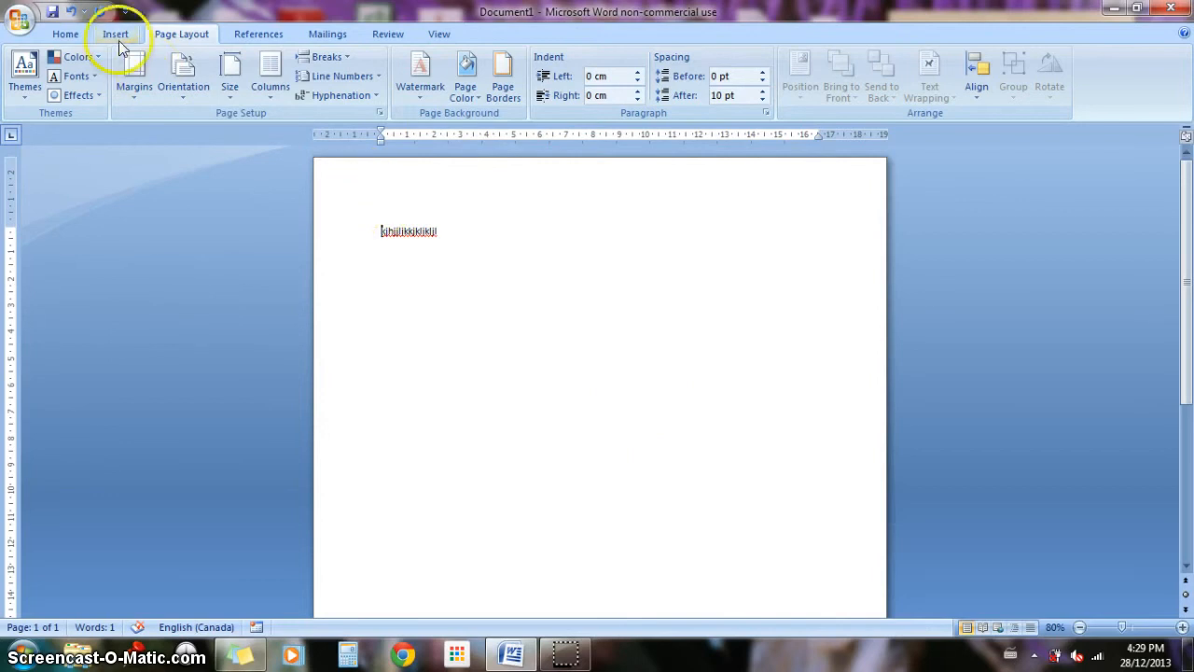
{"action": "left_click", "coordinate": [143, 86]}
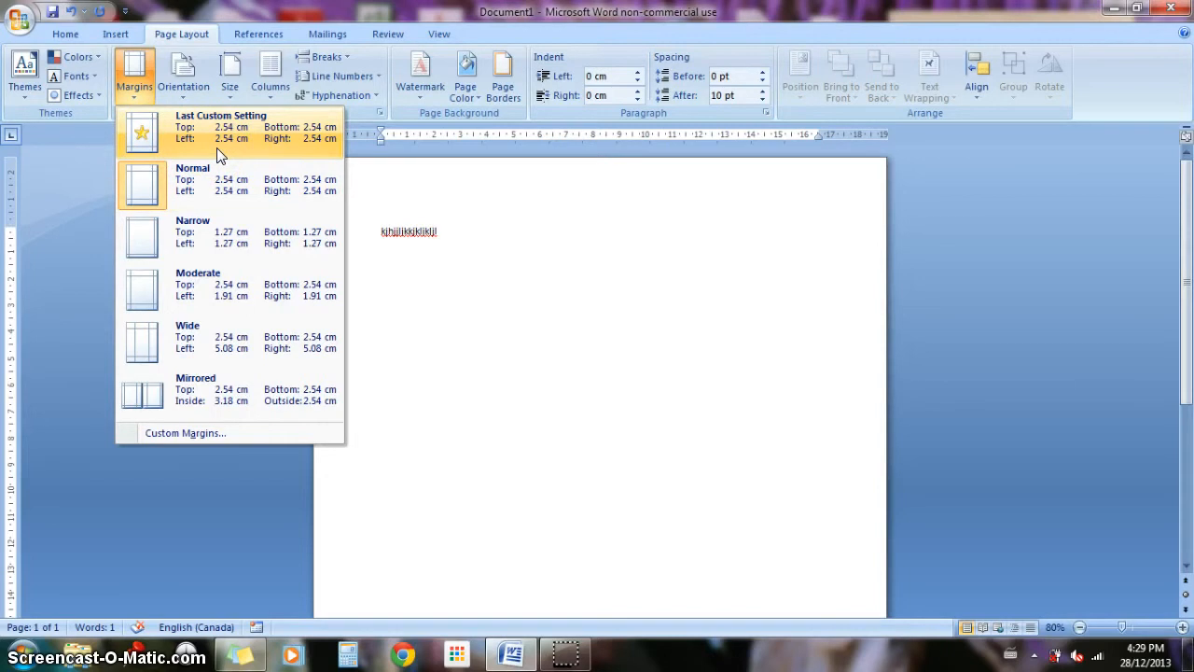
{"action": "left_click", "coordinate": [221, 194]}
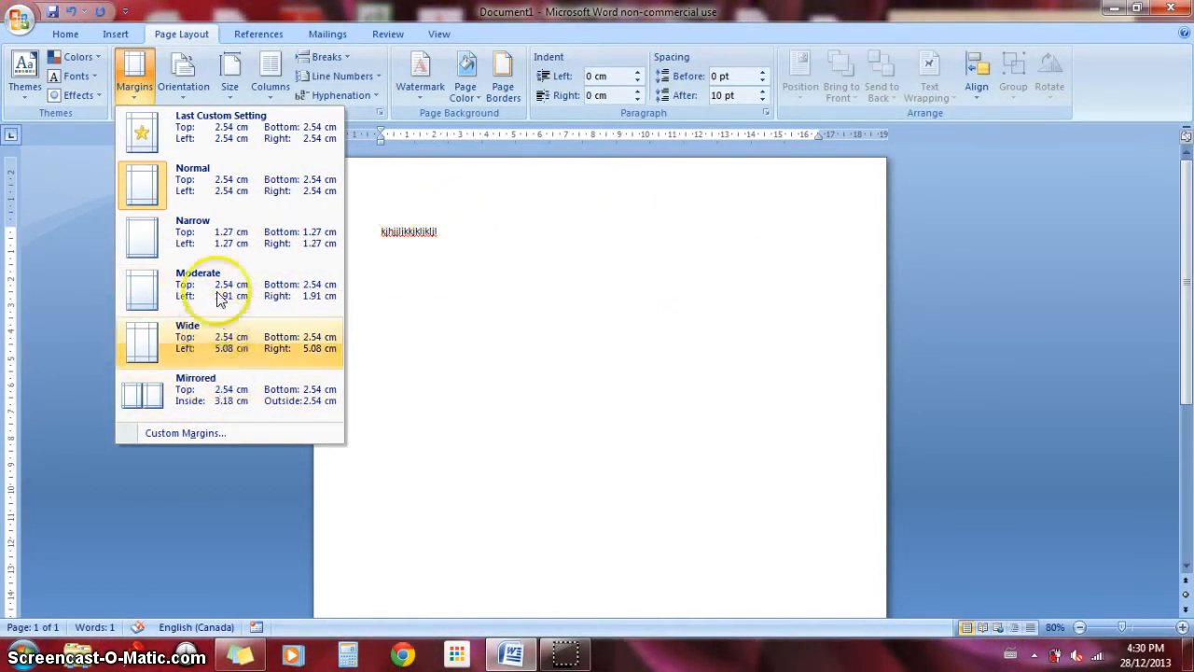
{"action": "left_click", "coordinate": [216, 241]}
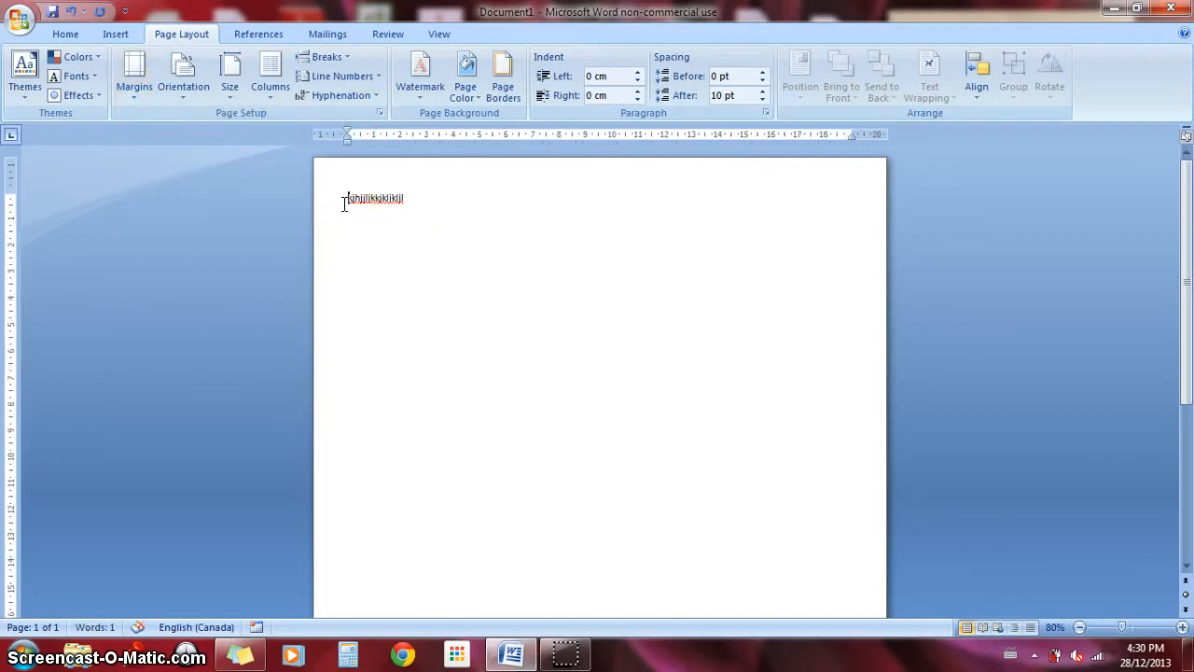
{"action": "left_click_drag", "start_coordinate": [342, 233], "coordinate": [434, 204]}
{"action": "left_click", "coordinate": [346, 227]}
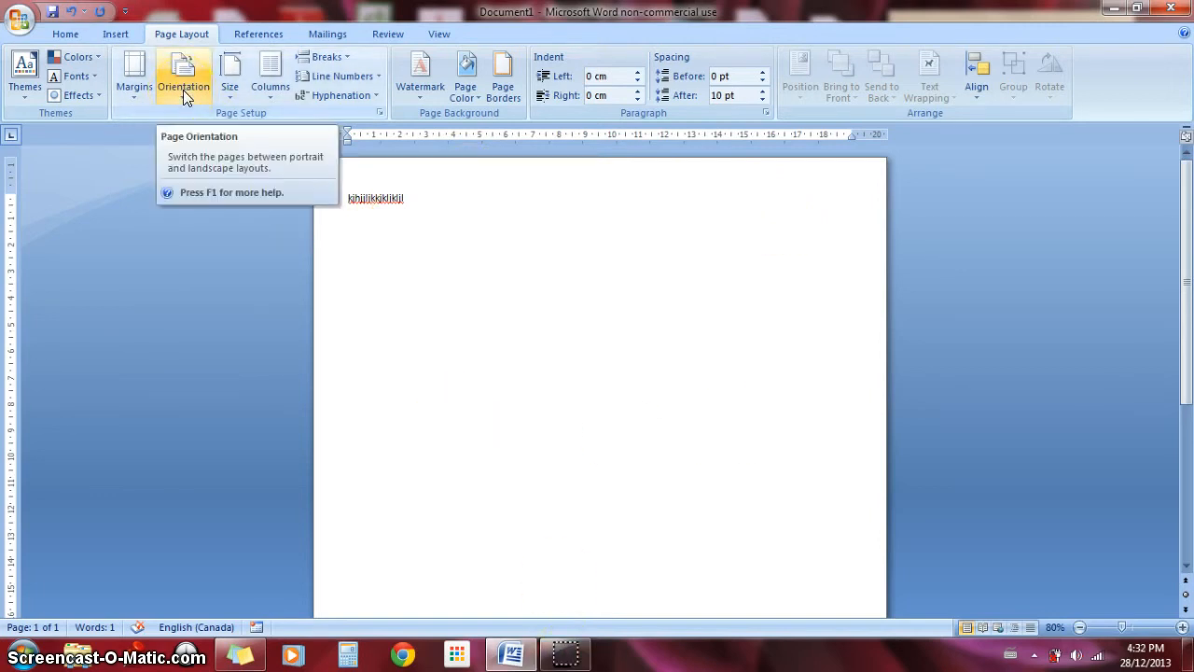
Step: Switch the page orientation to landscape
{"action": "left_click", "coordinate": [177, 75]}
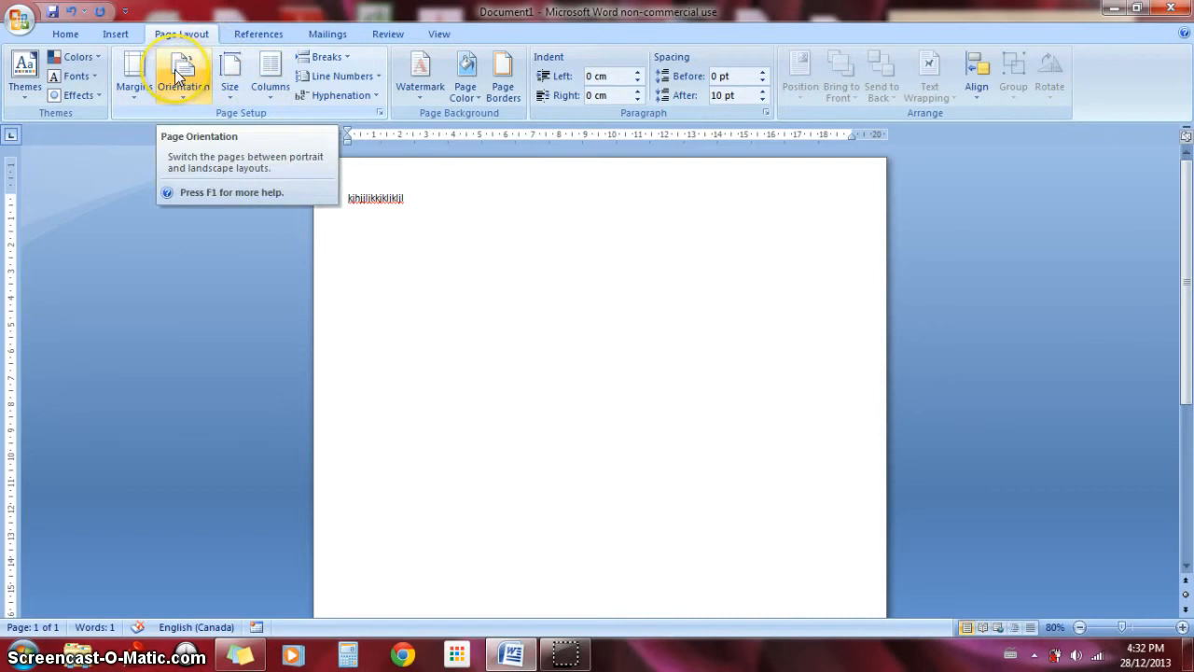
{"action": "left_click", "coordinate": [365, 227]}
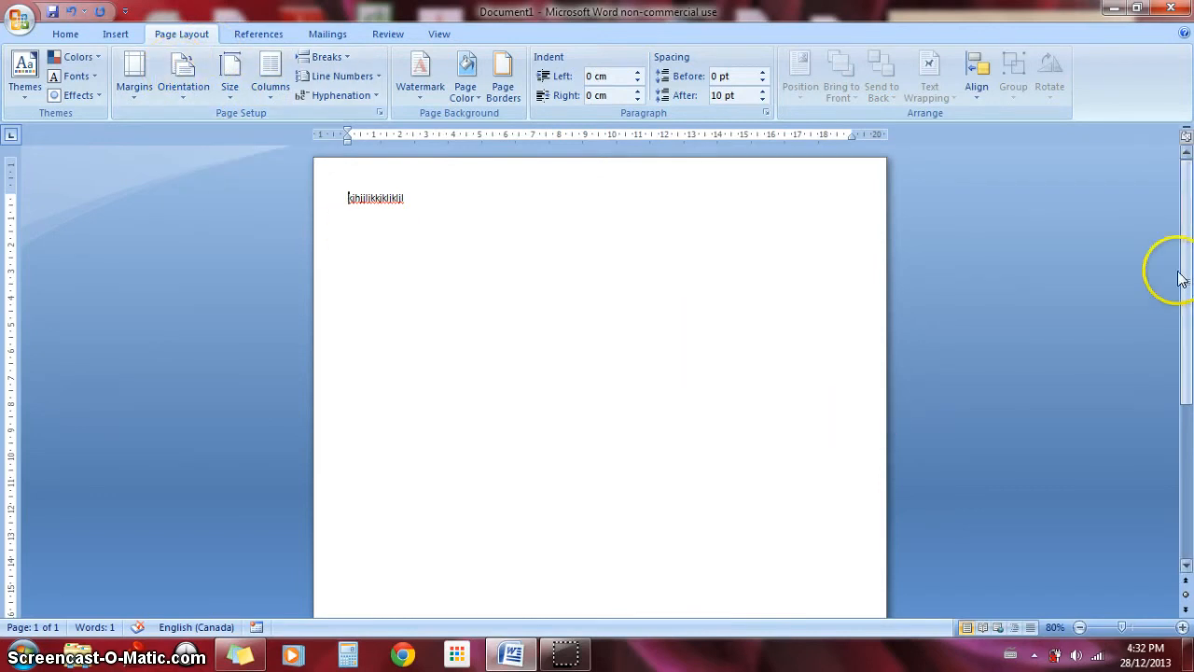
{"action": "scroll", "coordinate": [1185, 280], "scroll_direction": "down", "scroll_amount": 2}
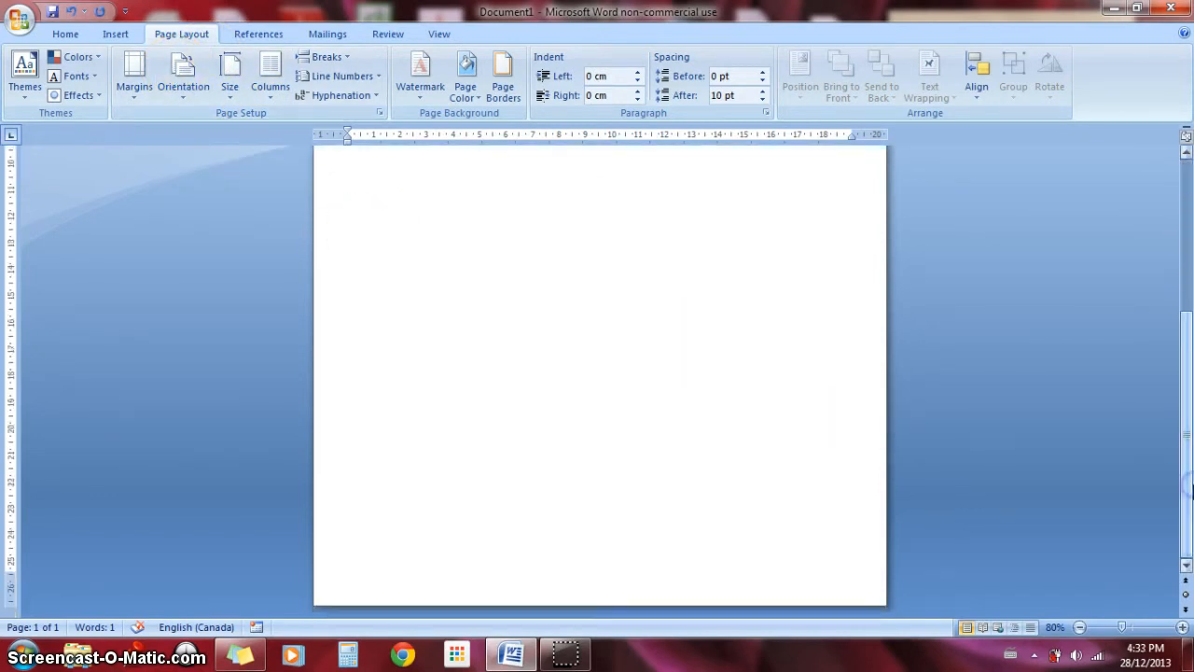
{"action": "scroll", "coordinate": [1188, 296], "scroll_direction": "up", "scroll_amount": 2}
{"action": "scroll", "coordinate": [1188, 289], "scroll_direction": "down", "scroll_amount": 2}
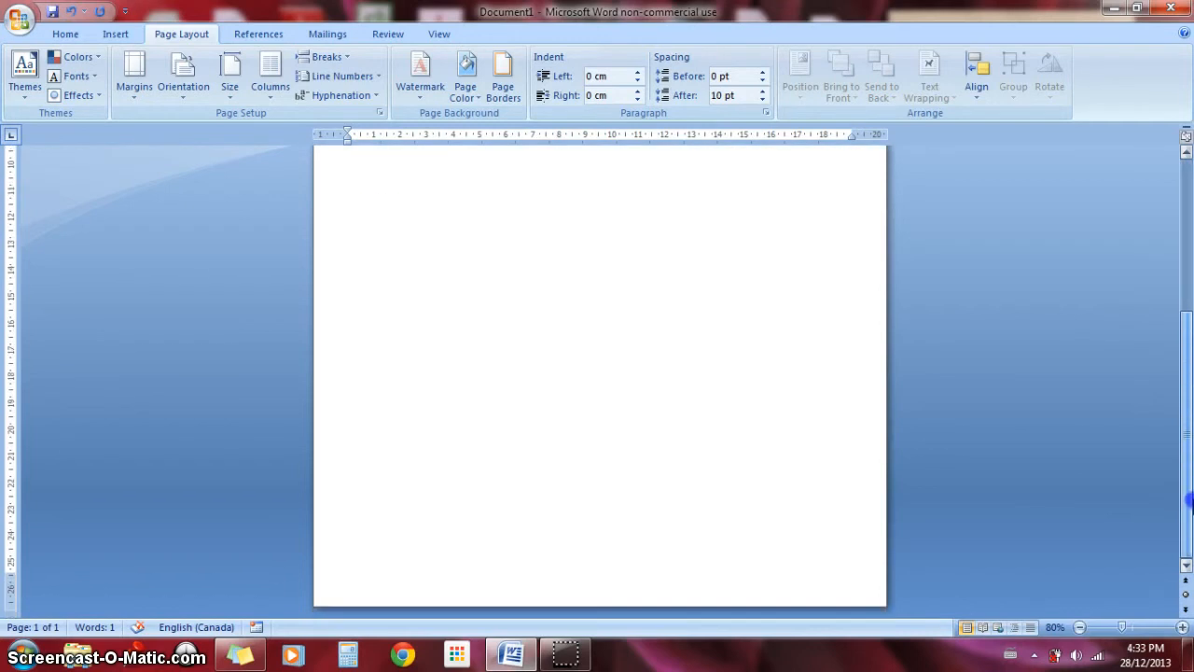
{"action": "scroll", "coordinate": [1188, 293], "scroll_direction": "up", "scroll_amount": 2}
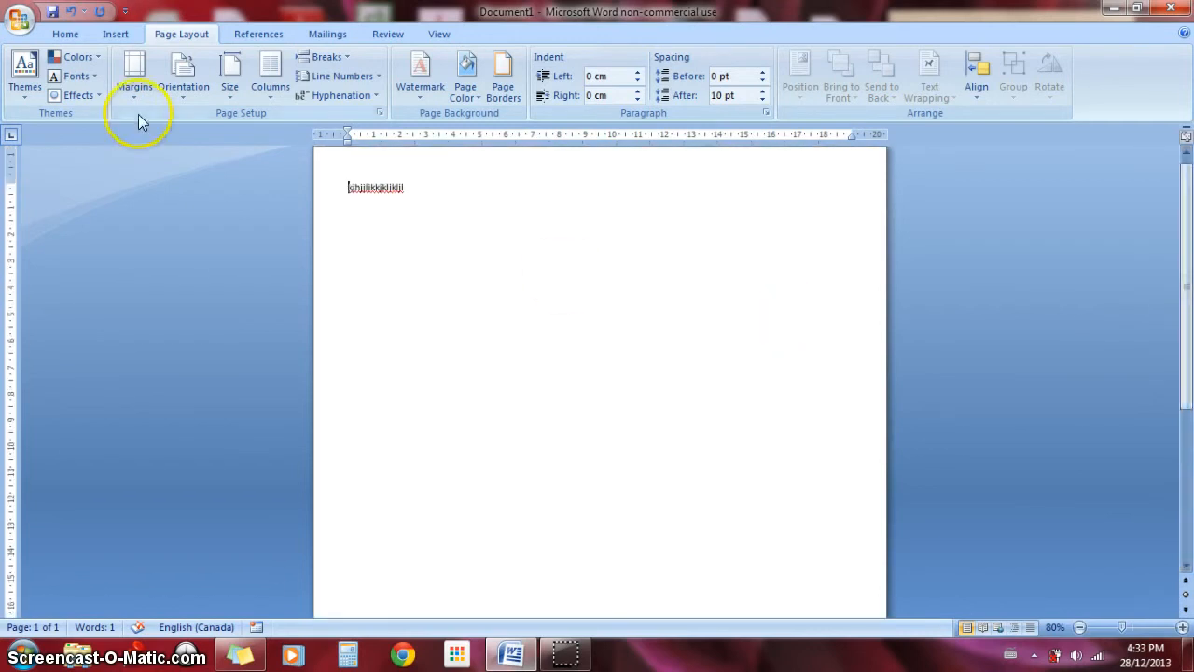
{"action": "left_click", "coordinate": [169, 96]}
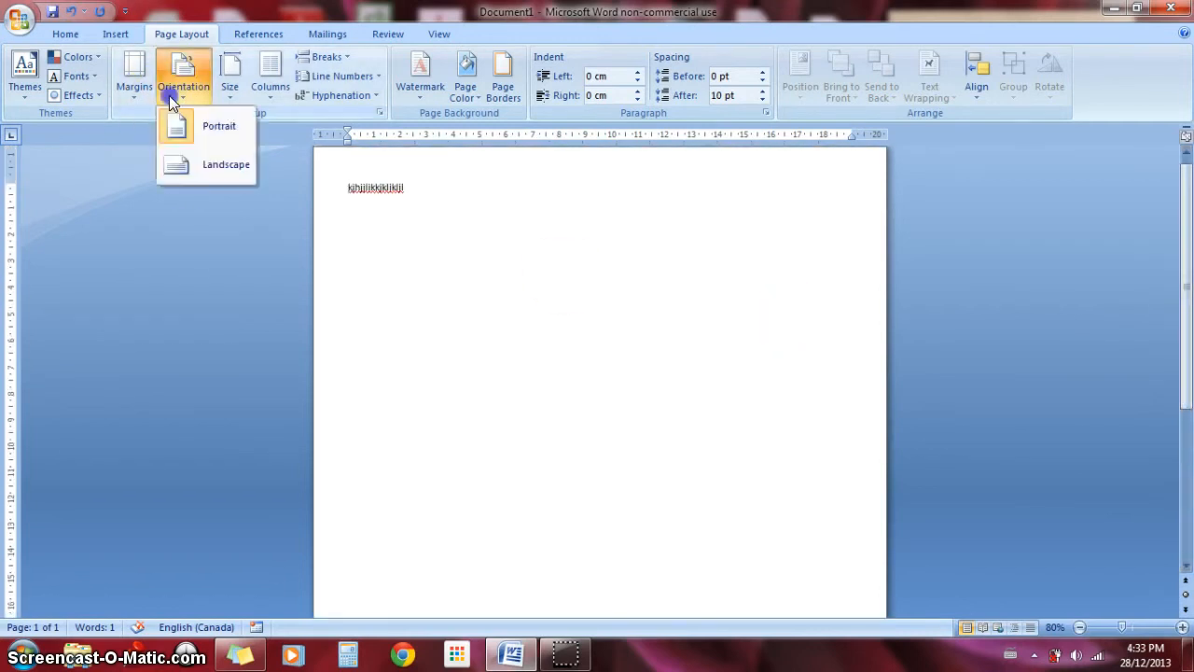
{"action": "left_click", "coordinate": [186, 170]}
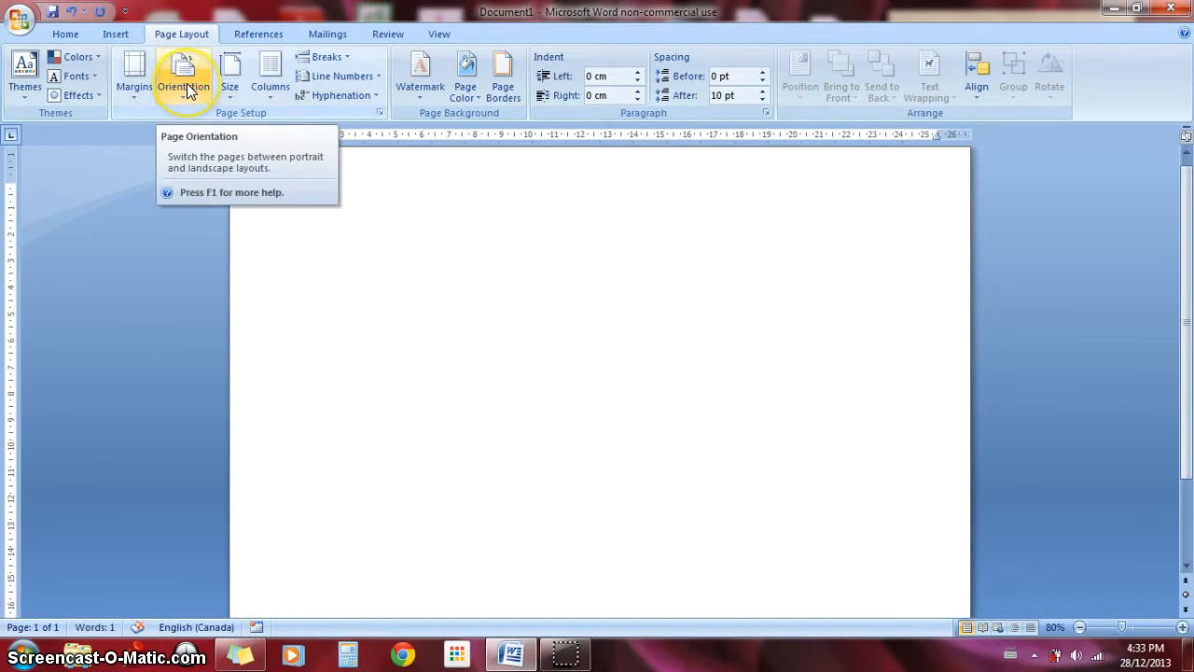
{"action": "left_click", "coordinate": [186, 83]}
{"action": "left_click", "coordinate": [200, 168]}
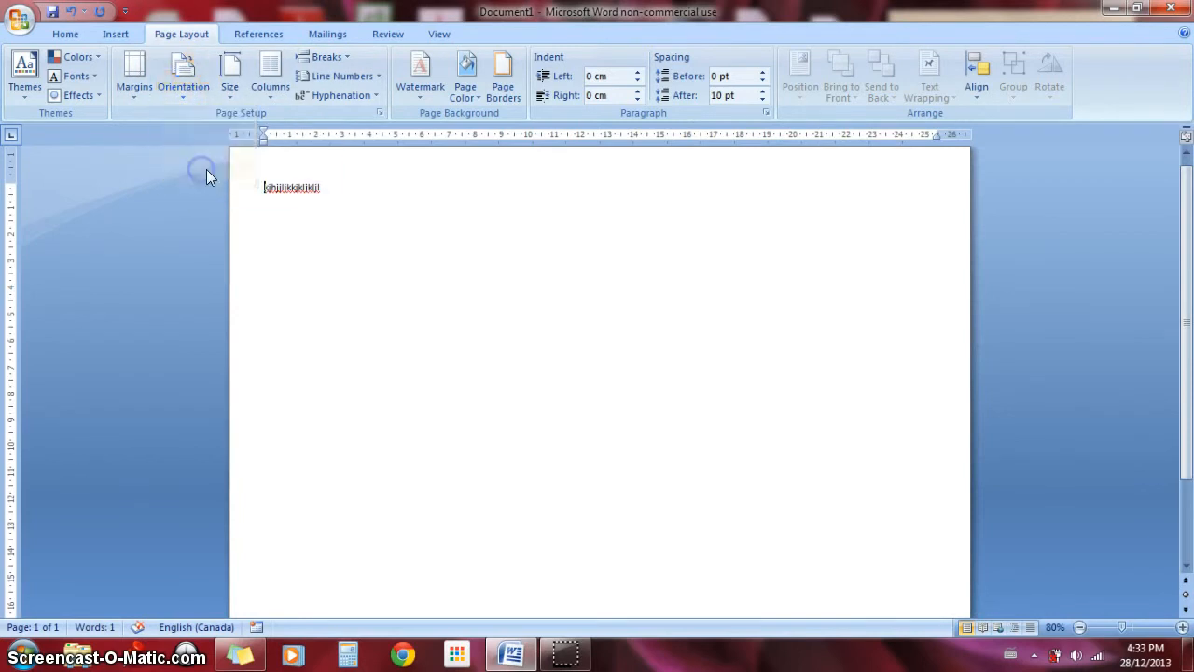
{"action": "left_click", "coordinate": [1080, 629]}
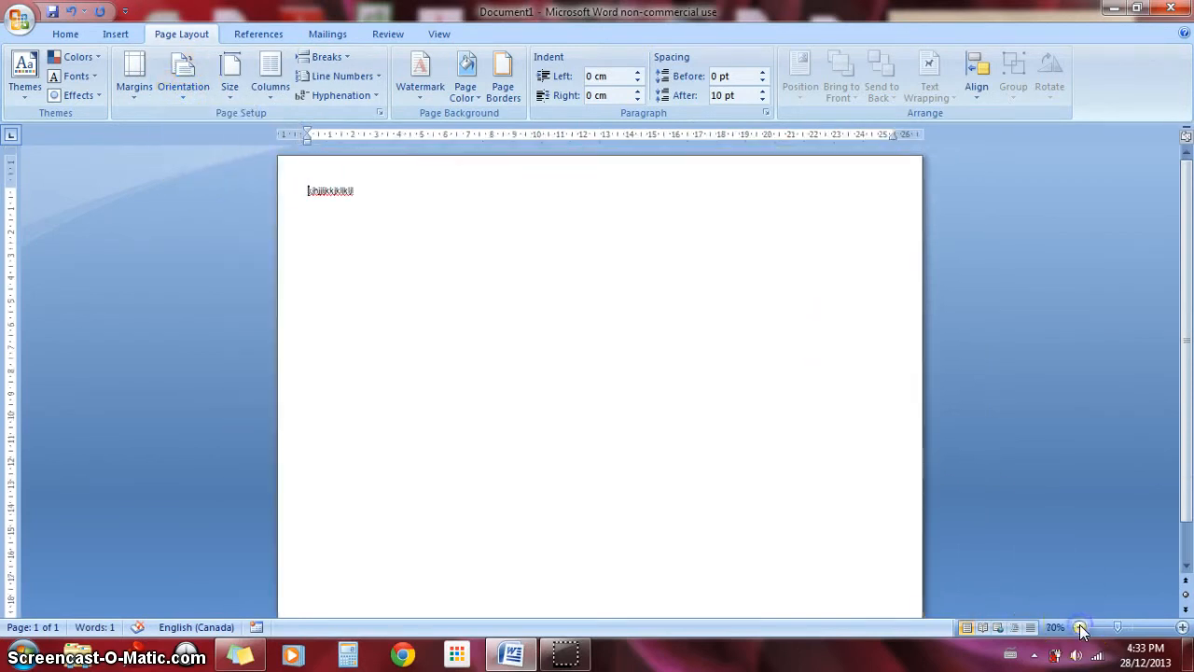
{"action": "left_click", "coordinate": [1080, 629]}
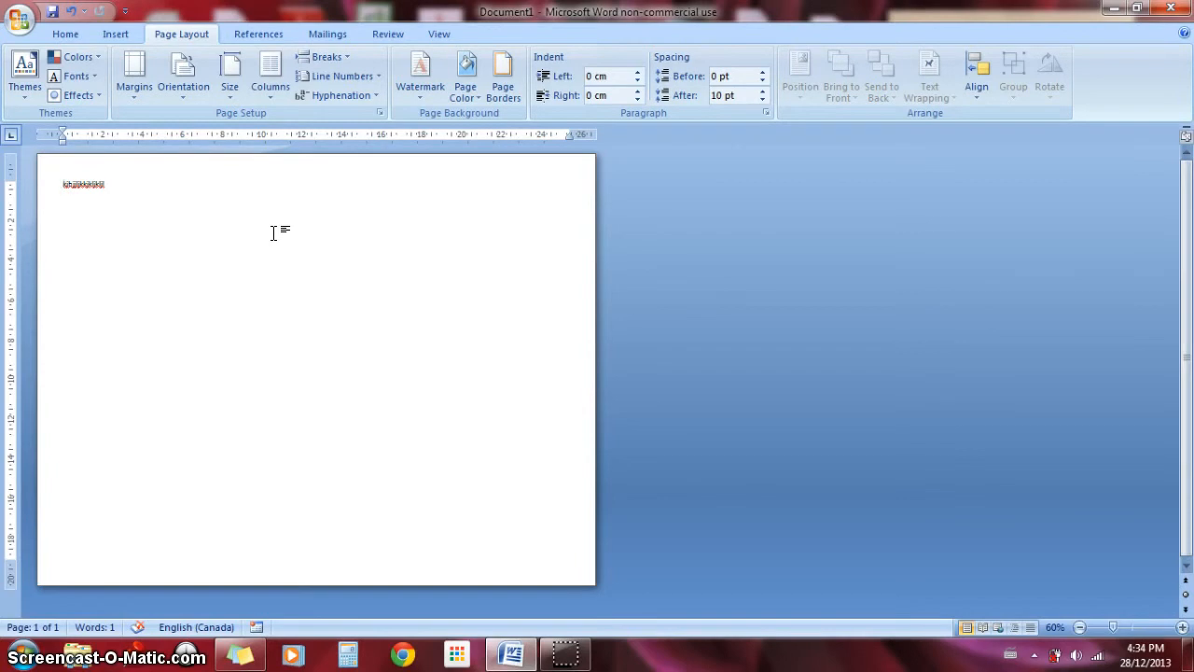
{"action": "left_click", "coordinate": [255, 221]}
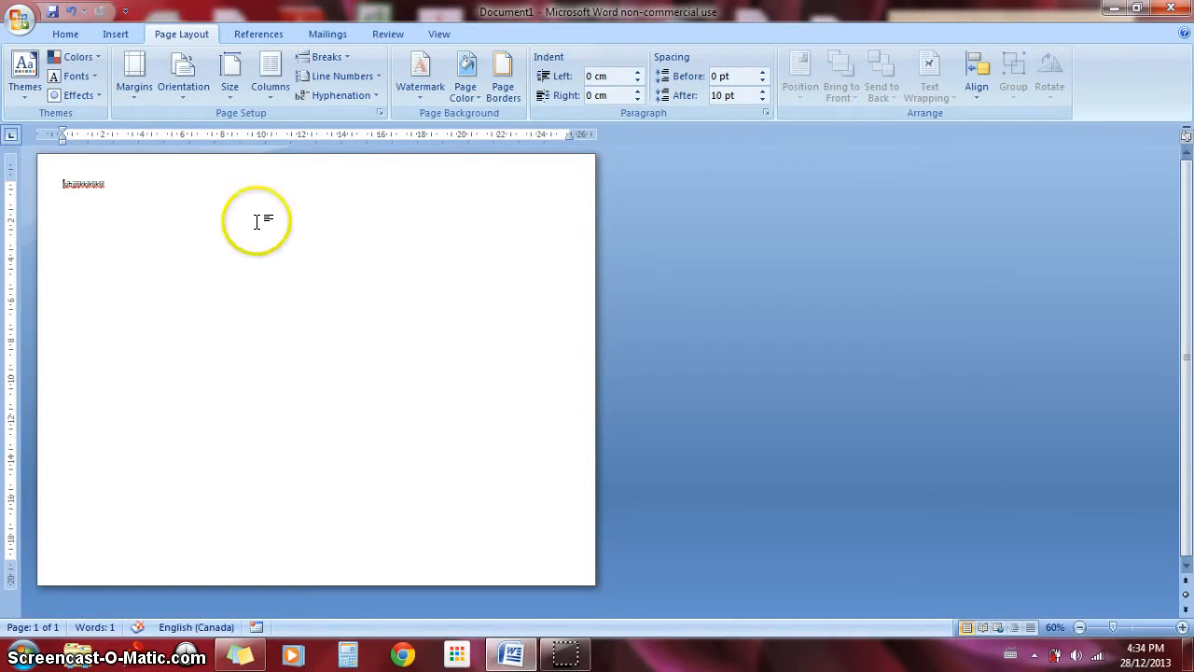
{"action": "left_click", "coordinate": [256, 209]}
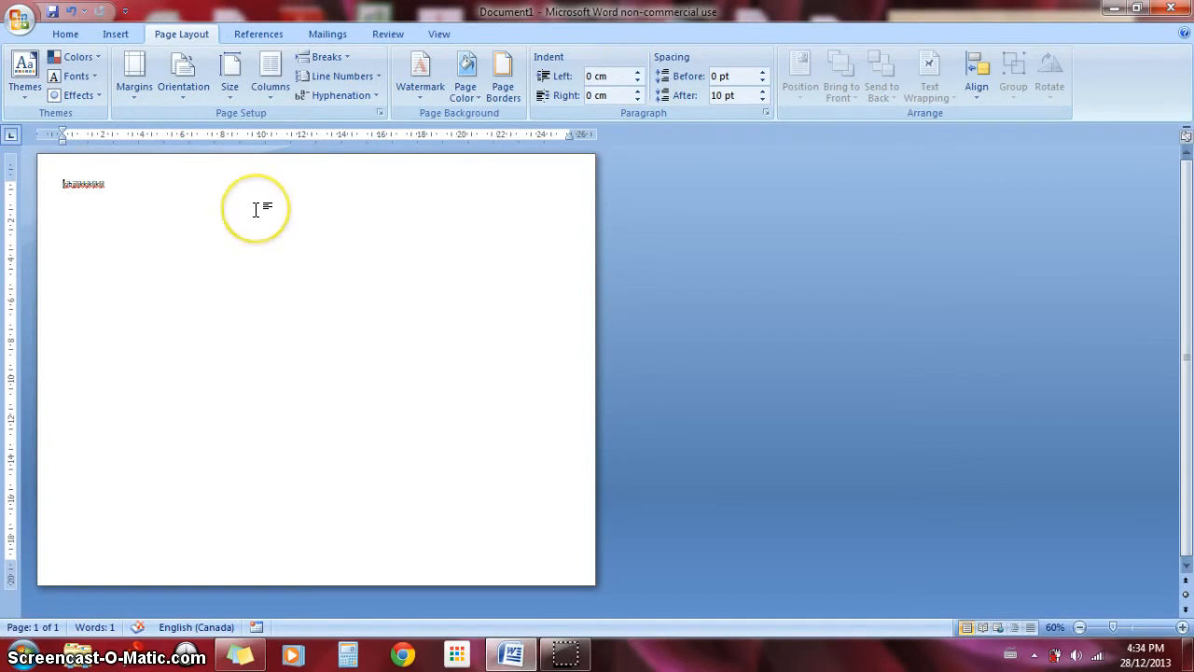
{"action": "left_click", "coordinate": [319, 278]}
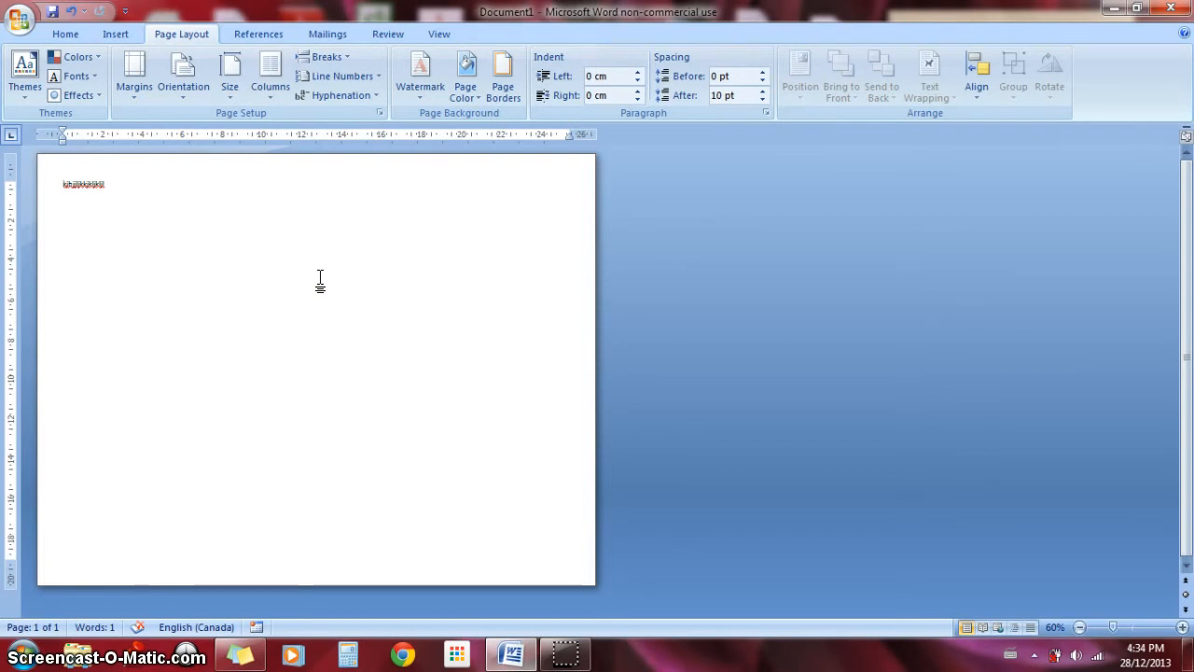
{"action": "left_click", "coordinate": [242, 148]}
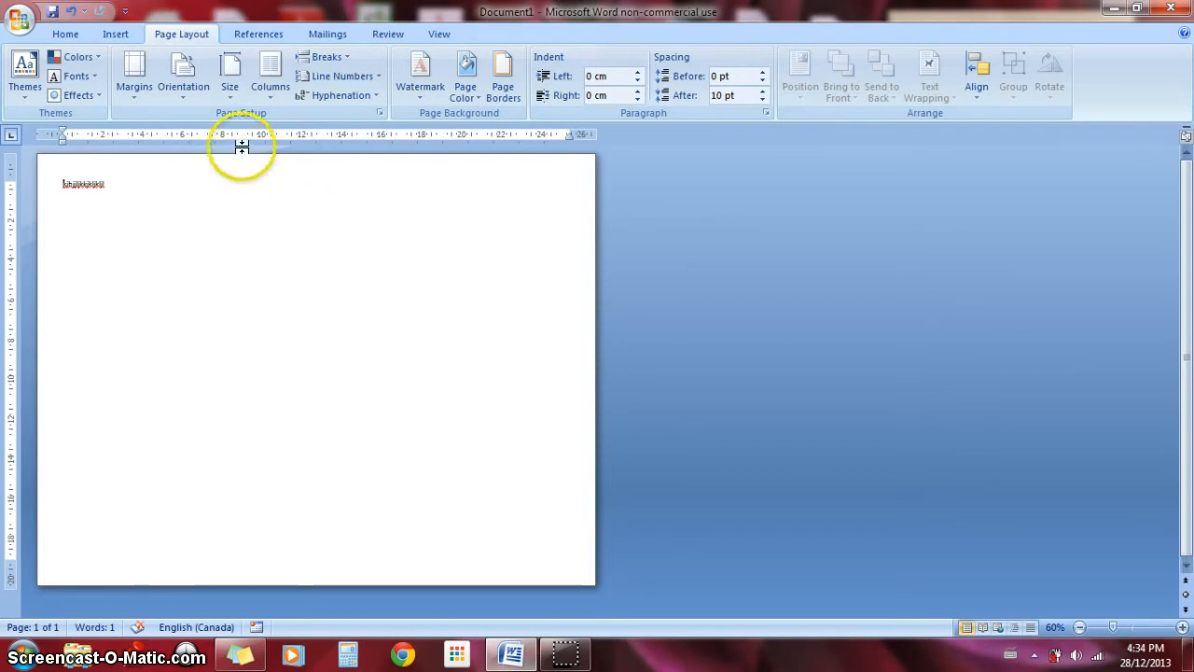
Step: Return the page orientation to portrait
{"action": "left_click", "coordinate": [194, 99]}
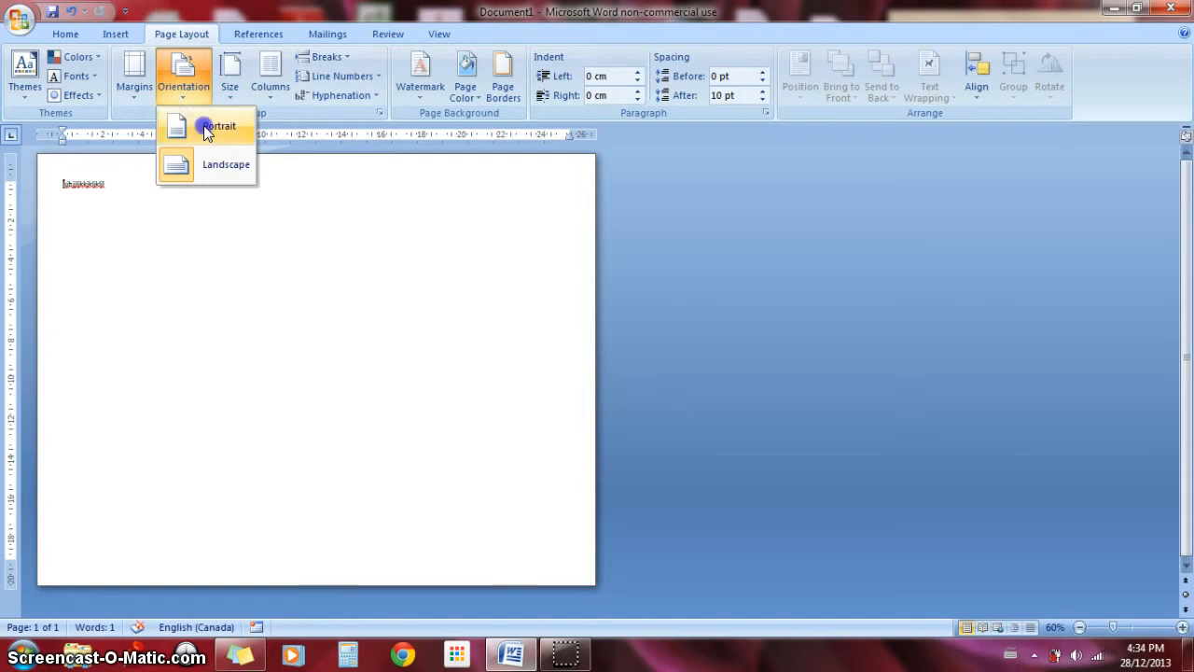
{"action": "left_click", "coordinate": [212, 126]}
{"action": "left_click", "coordinate": [288, 269]}
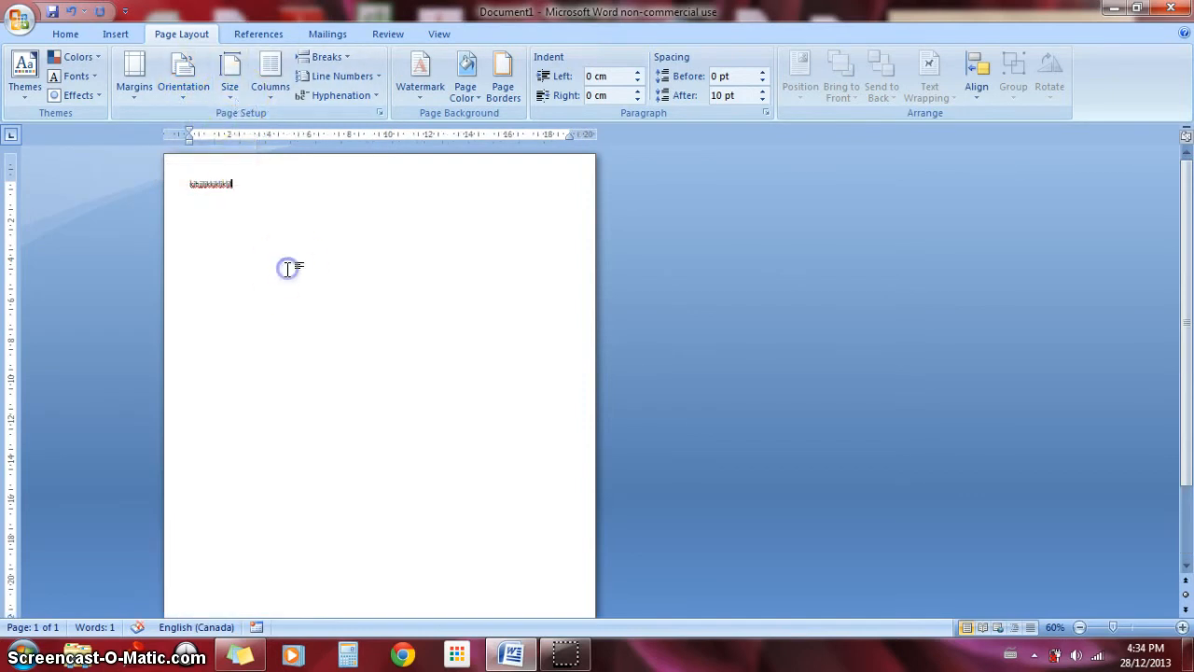
Step: Set the paper size to Legal, 21.59 cm x 35.56 cm
{"action": "left_click", "coordinate": [230, 82]}
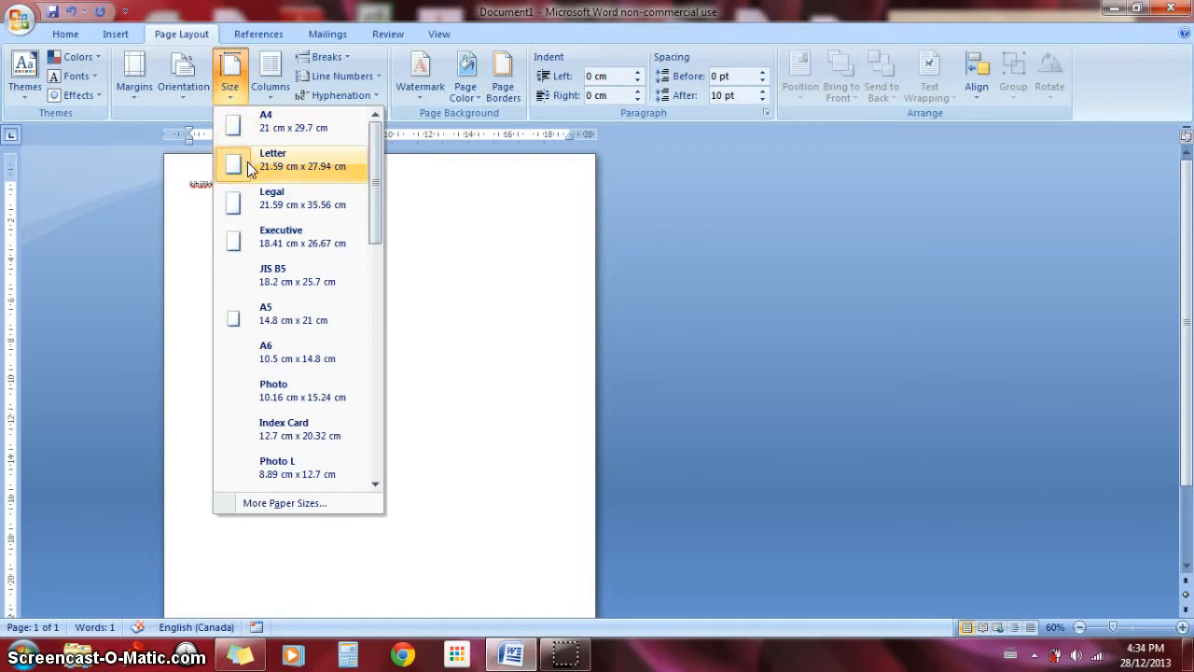
{"action": "left_click", "coordinate": [256, 196]}
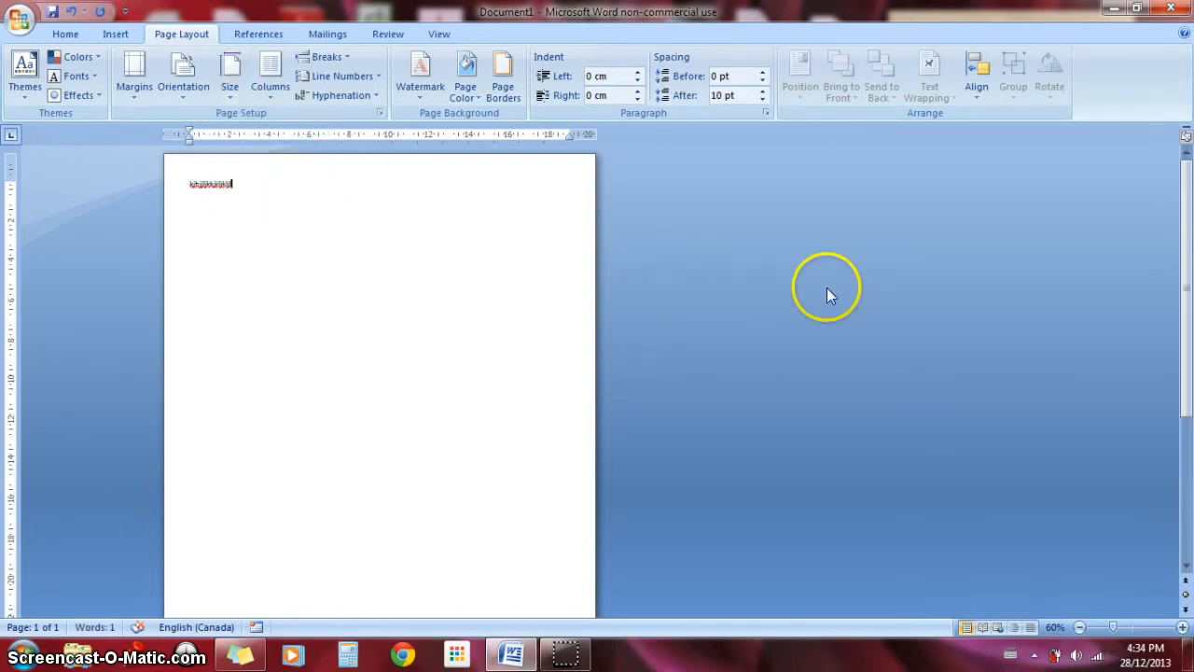
{"action": "mouse_move", "coordinate": [1186, 229]}
{"action": "left_mouse_down"}
{"action": "mouse_move", "coordinate": [1186, 504]}
{"action": "mouse_move", "coordinate": [1188, 220]}
{"action": "left_mouse_up"}
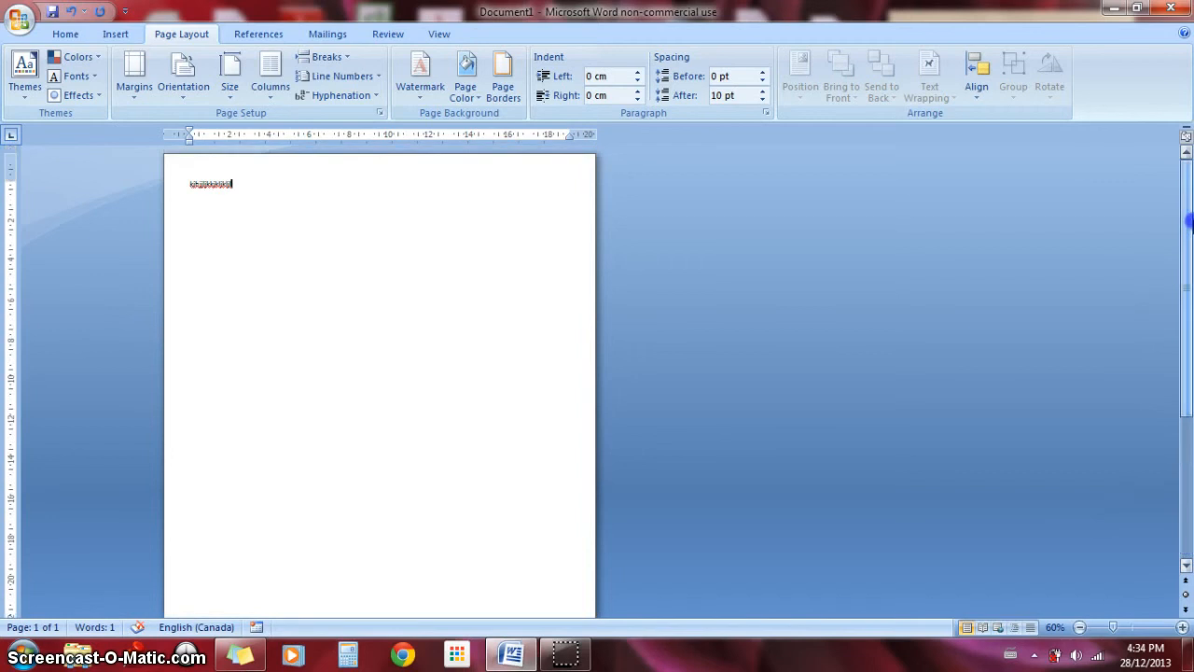
{"action": "left_click", "coordinate": [1079, 627]}
{"action": "left_click", "coordinate": [1079, 627]}
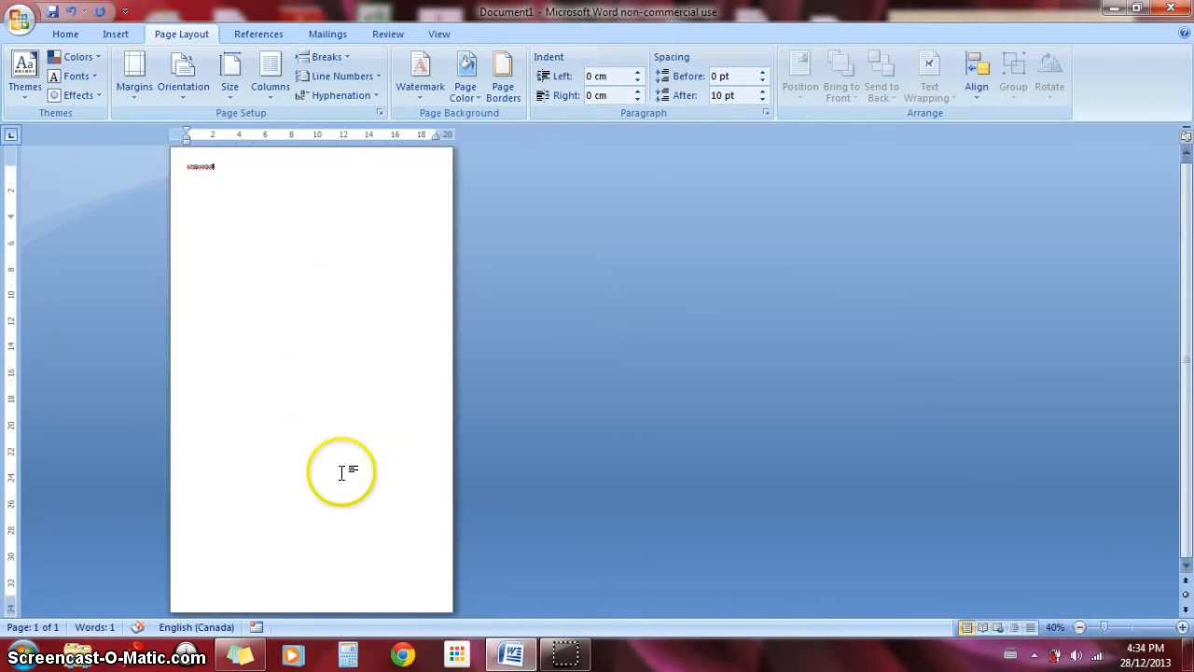
Step: Look through the available paper sizes and change the Legal page to landscape orientation
{"action": "left_click", "coordinate": [231, 86]}
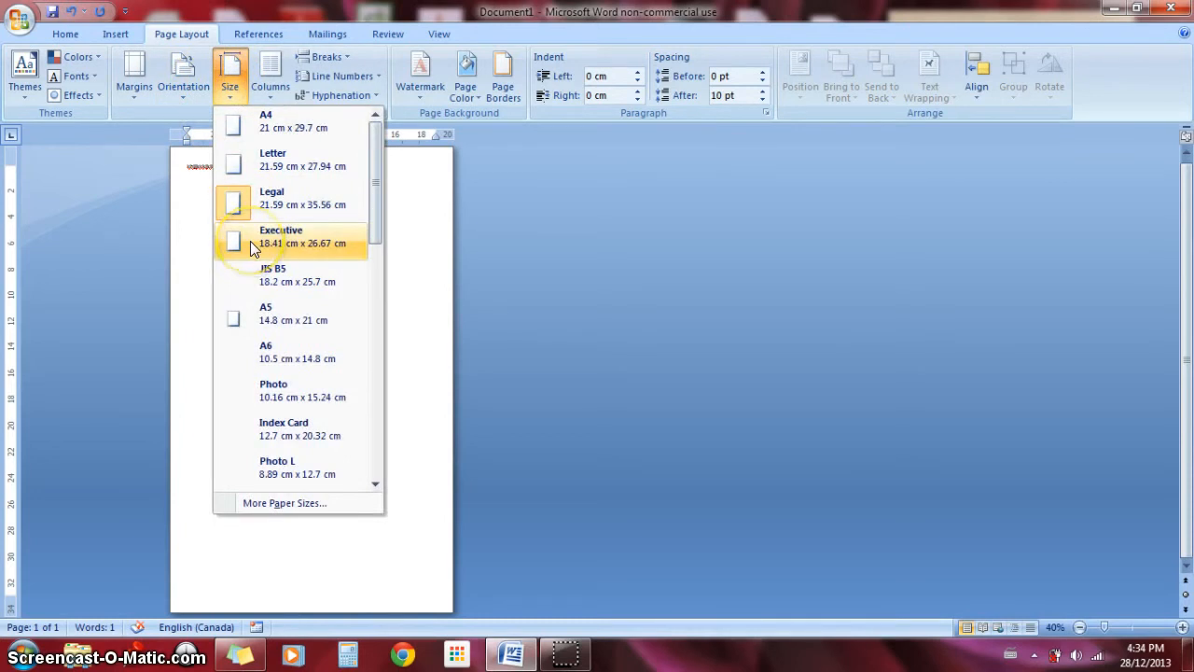
{"action": "left_click", "coordinate": [371, 224]}
{"action": "left_click_drag", "start_coordinate": [371, 224], "coordinate": [392, 140]}
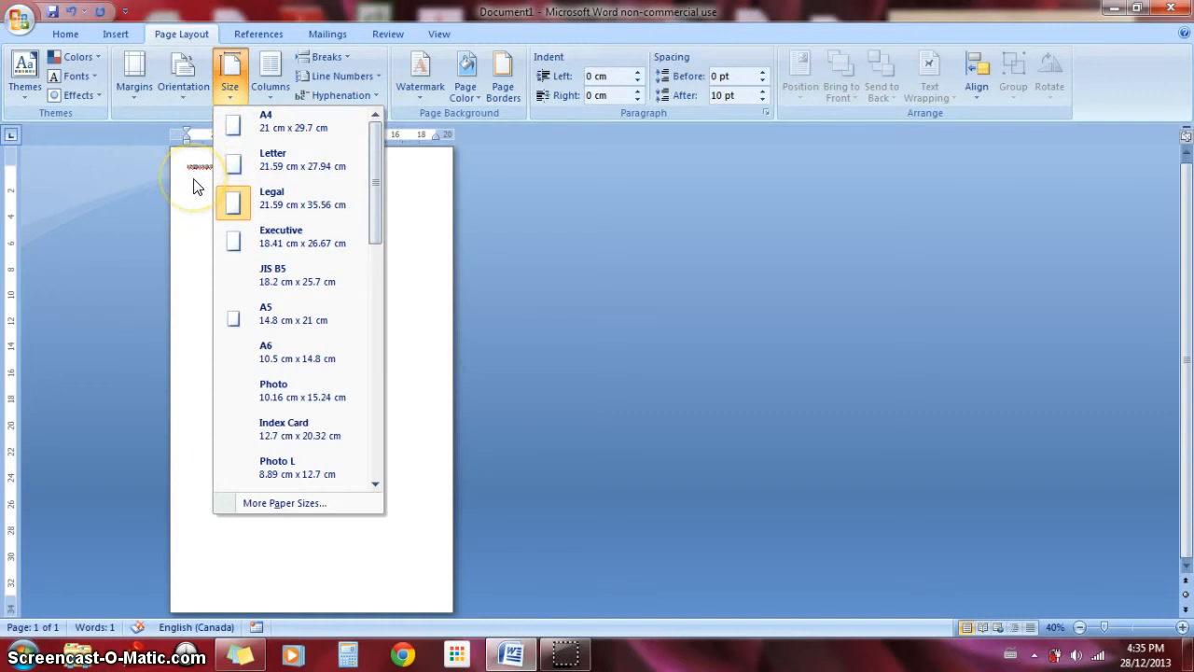
{"action": "left_click", "coordinate": [186, 69]}
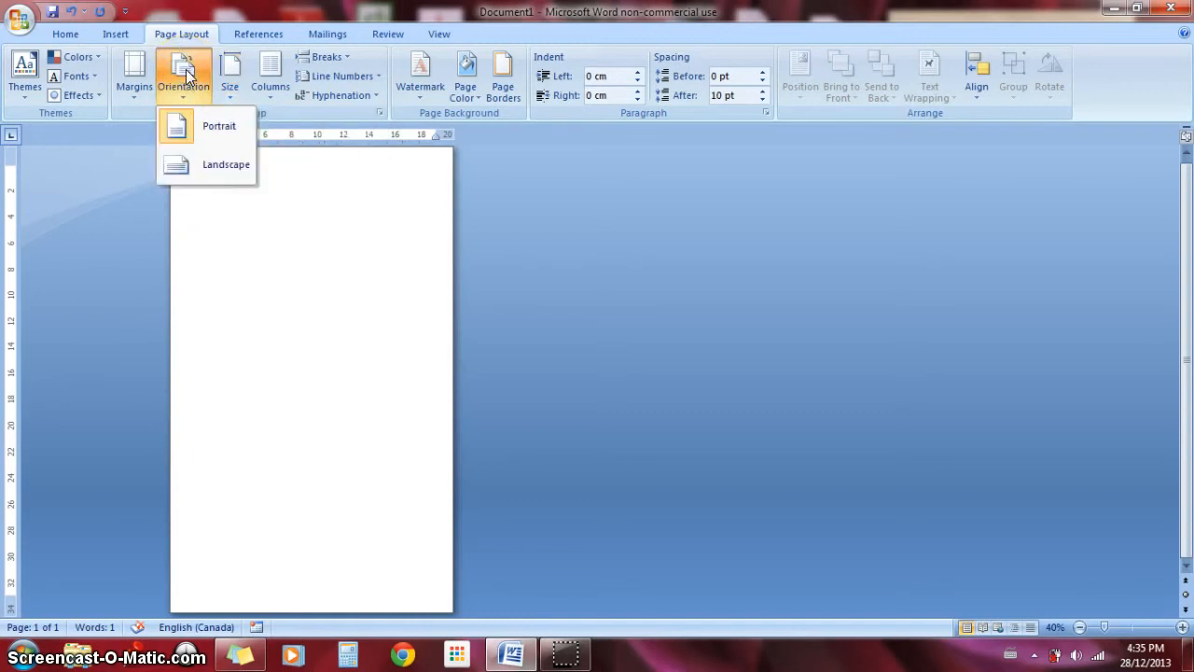
{"action": "left_click", "coordinate": [201, 165]}
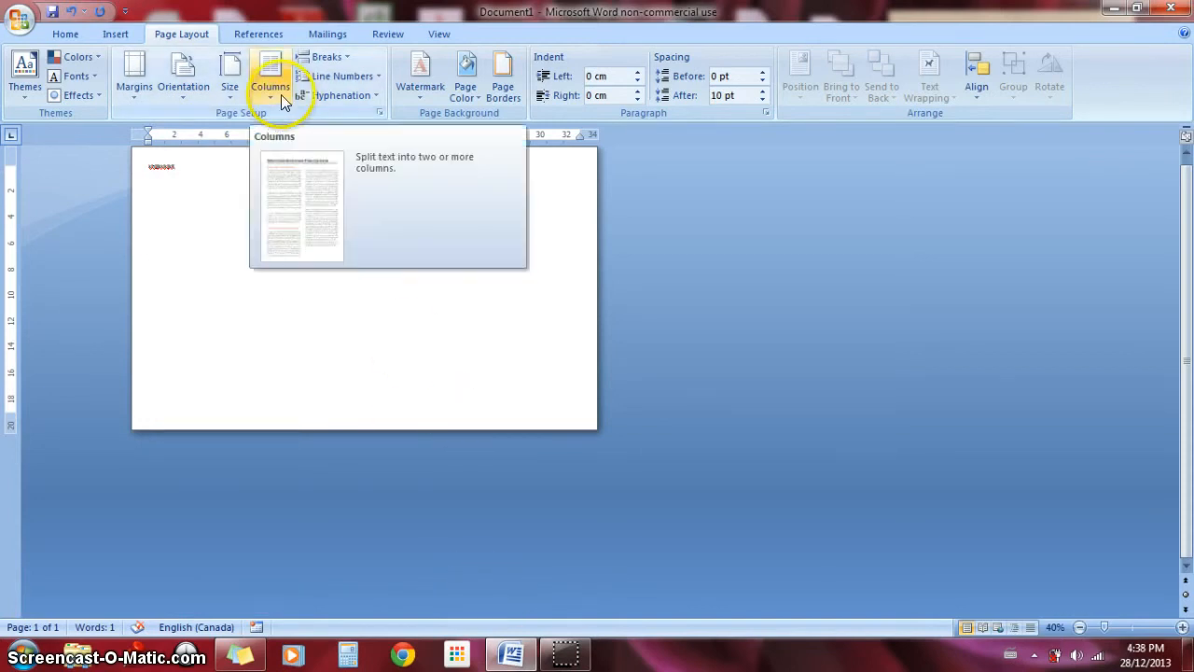
Step: Return the Legal page to portrait orientation
{"action": "left_click", "coordinate": [1181, 627]}
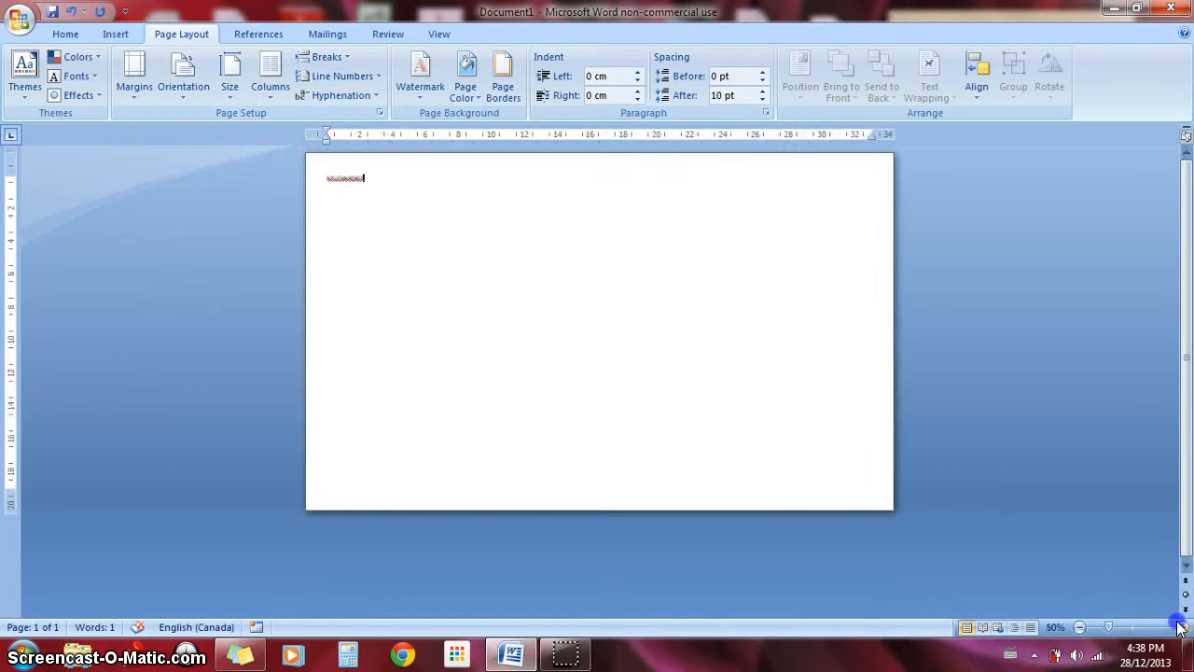
{"action": "left_click", "coordinate": [1180, 626]}
{"action": "left_click", "coordinate": [1179, 627]}
{"action": "left_click", "coordinate": [1180, 627]}
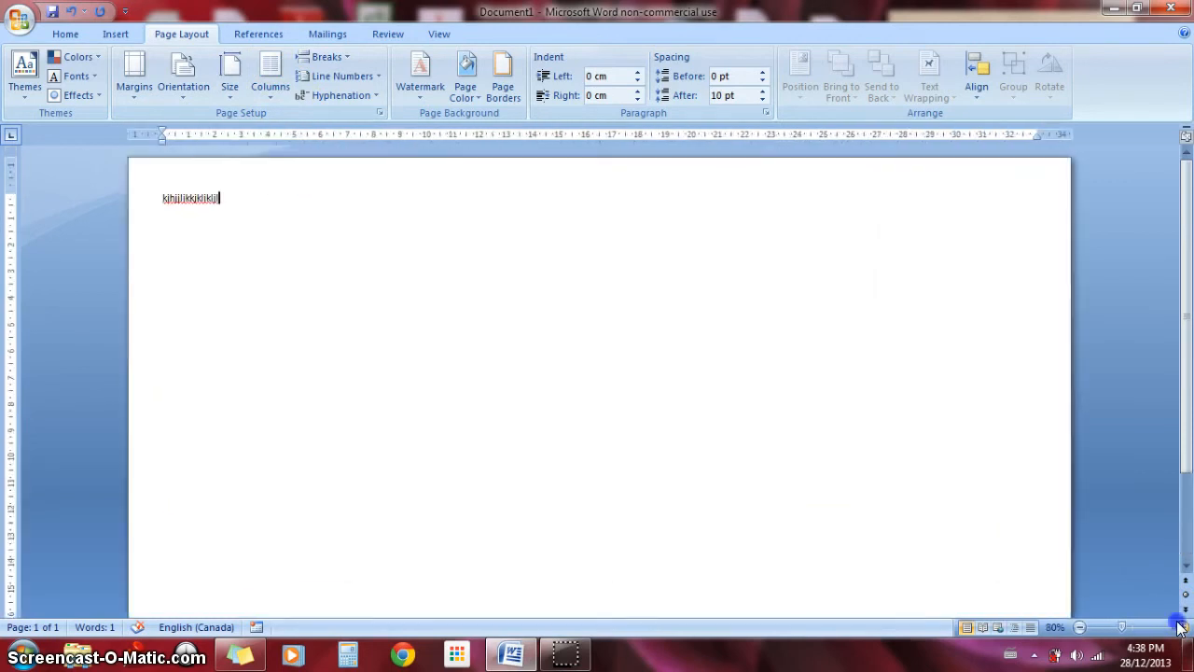
{"action": "left_click", "coordinate": [1180, 627]}
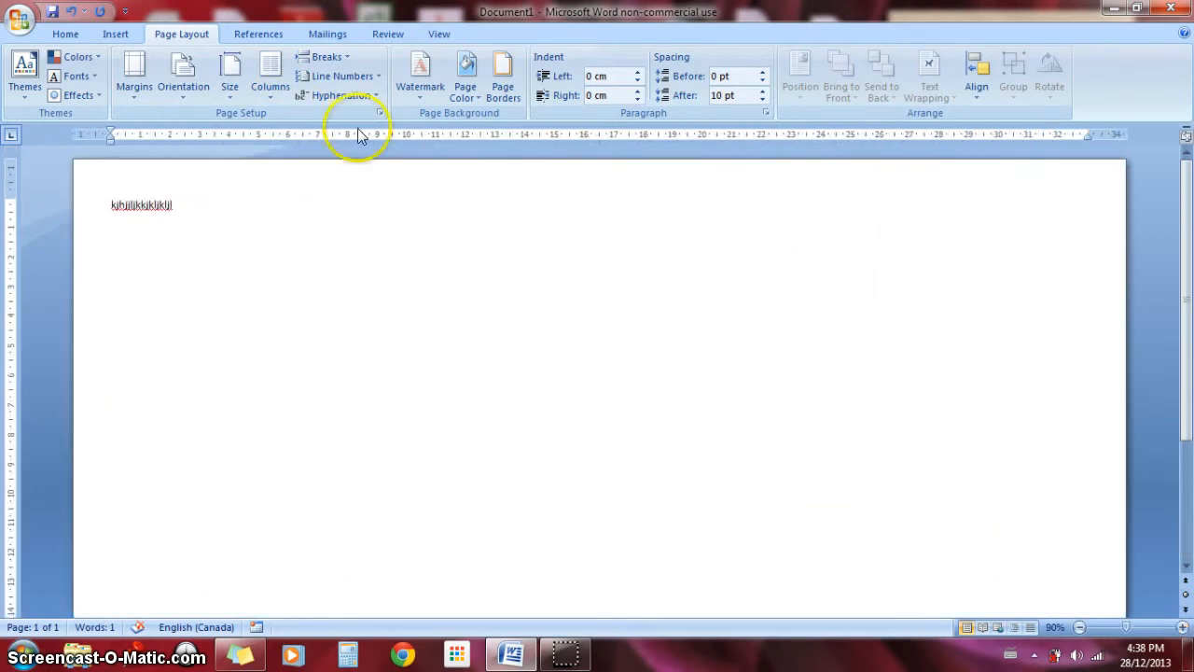
{"action": "left_click", "coordinate": [135, 89]}
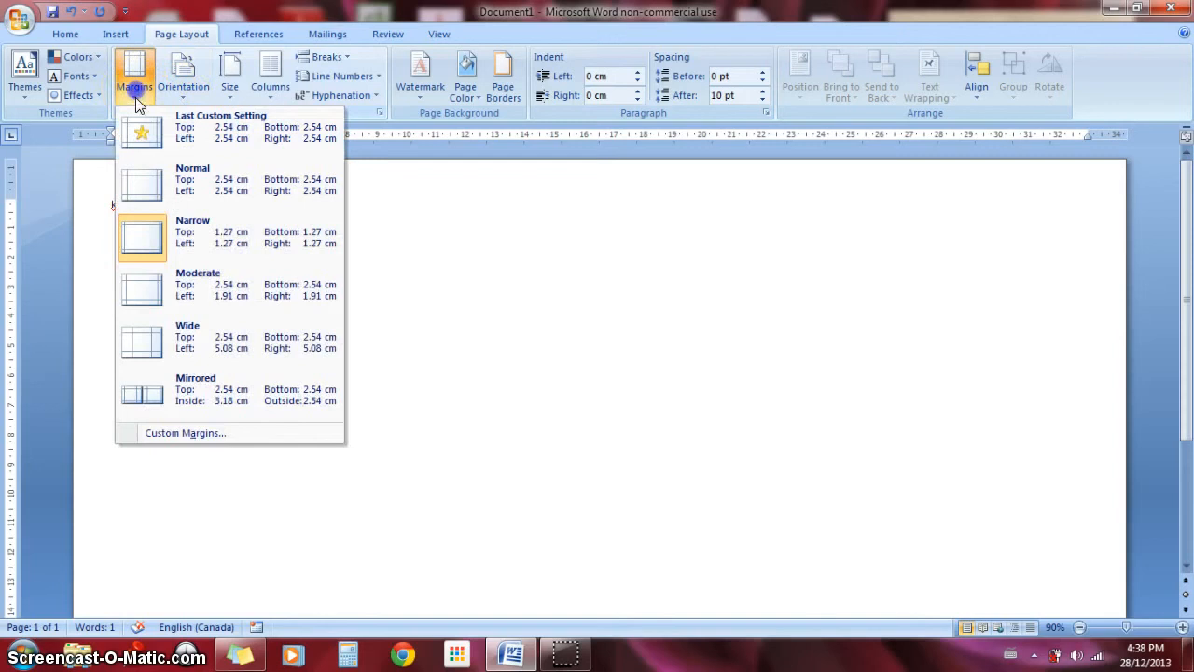
{"action": "left_click", "coordinate": [182, 95]}
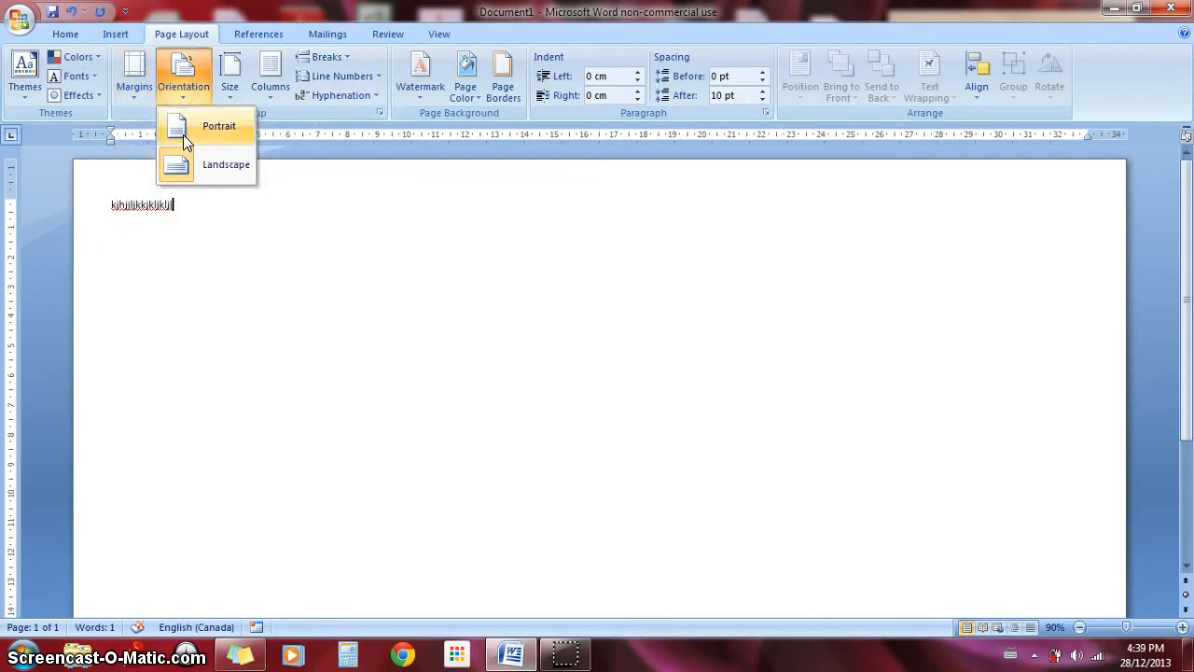
{"action": "left_click", "coordinate": [183, 134]}
Step: Set the paper size to Letter, 21.59 cm x 27.94 cm
{"action": "left_click", "coordinate": [229, 82]}
{"action": "left_click", "coordinate": [241, 164]}
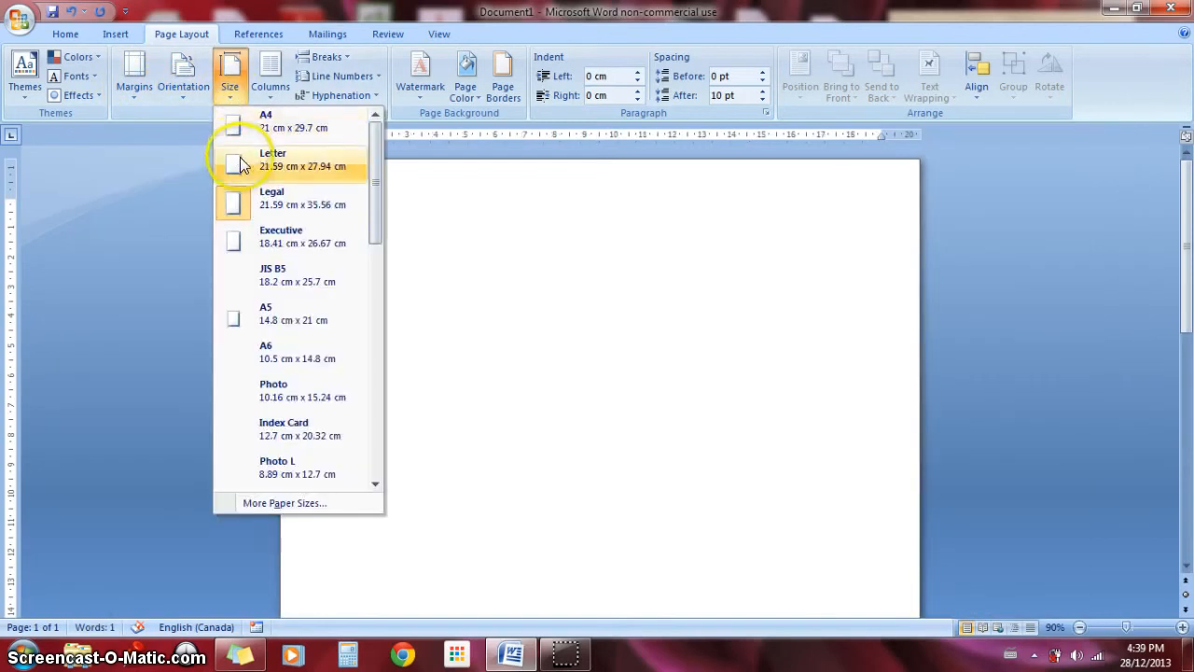
{"action": "left_click", "coordinate": [469, 280]}
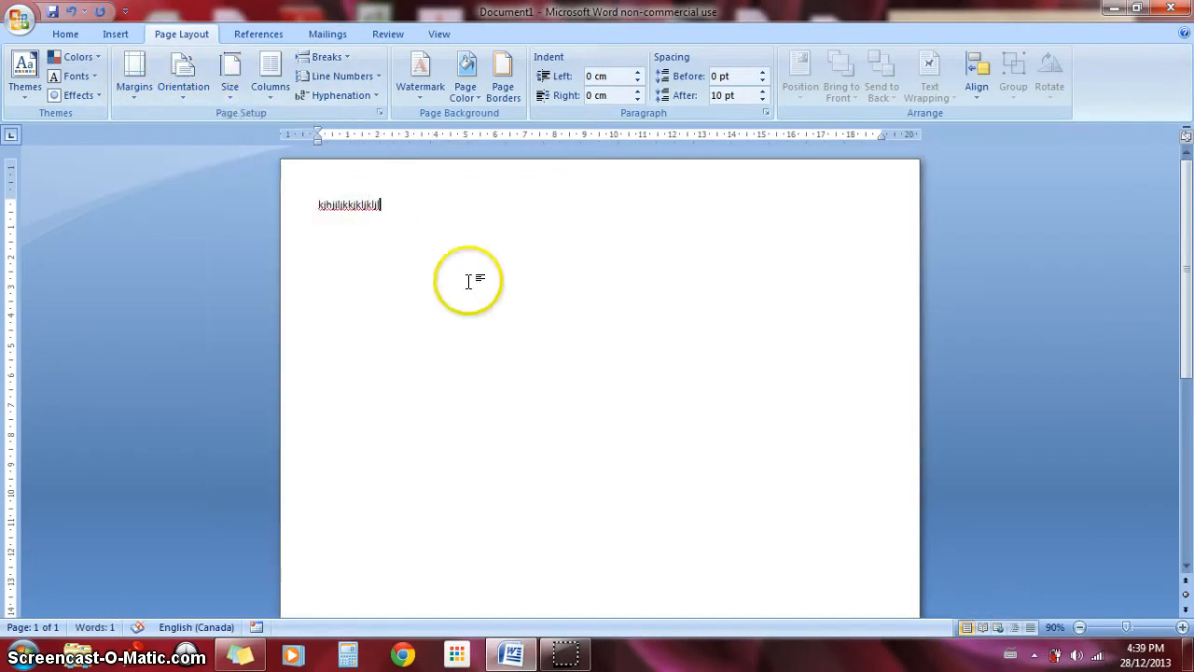
Step: Look through the column presets and the detailed column settings without applying a change
{"action": "left_click", "coordinate": [271, 82]}
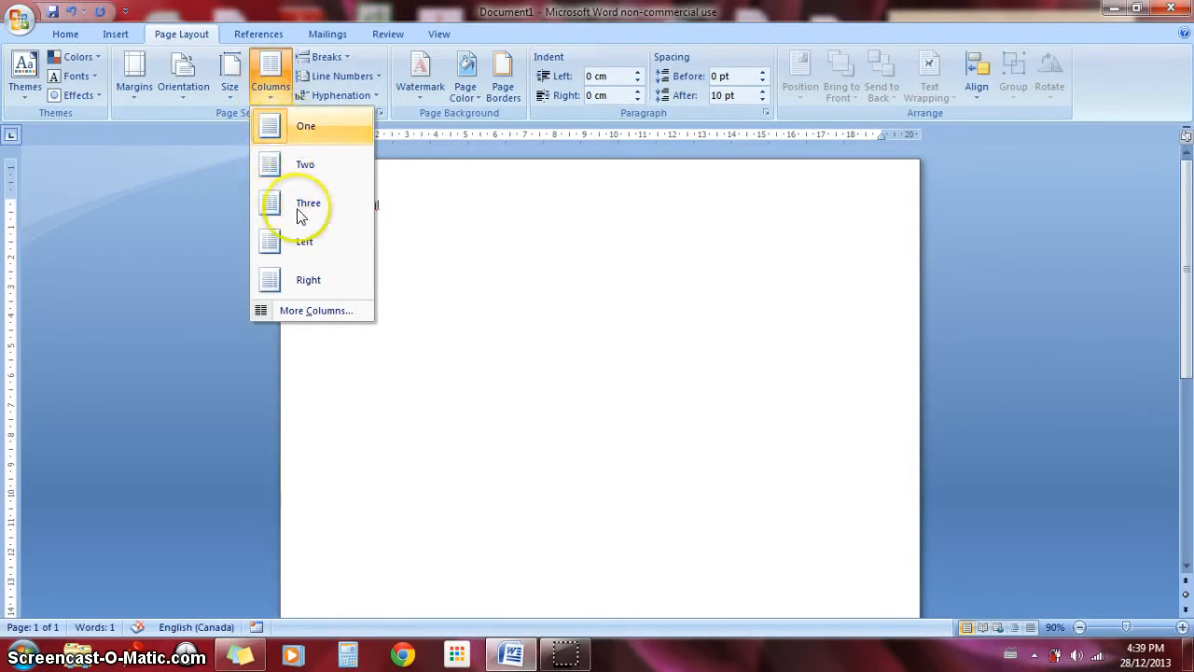
{"action": "left_click", "coordinate": [300, 252]}
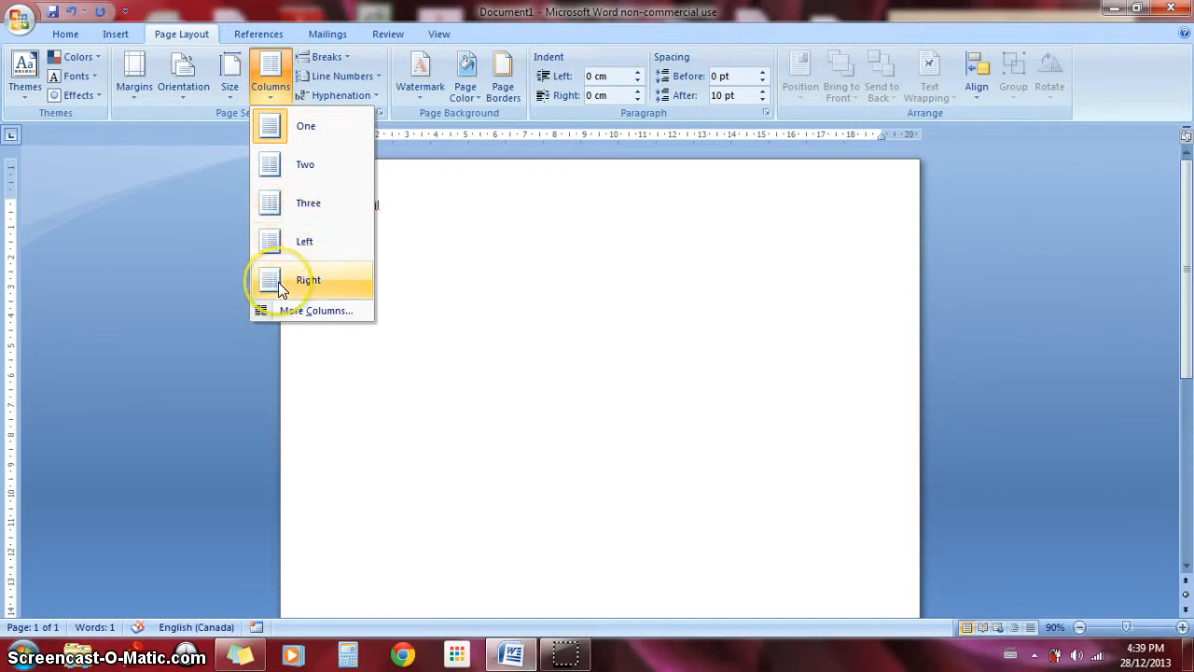
{"action": "left_click", "coordinate": [280, 312]}
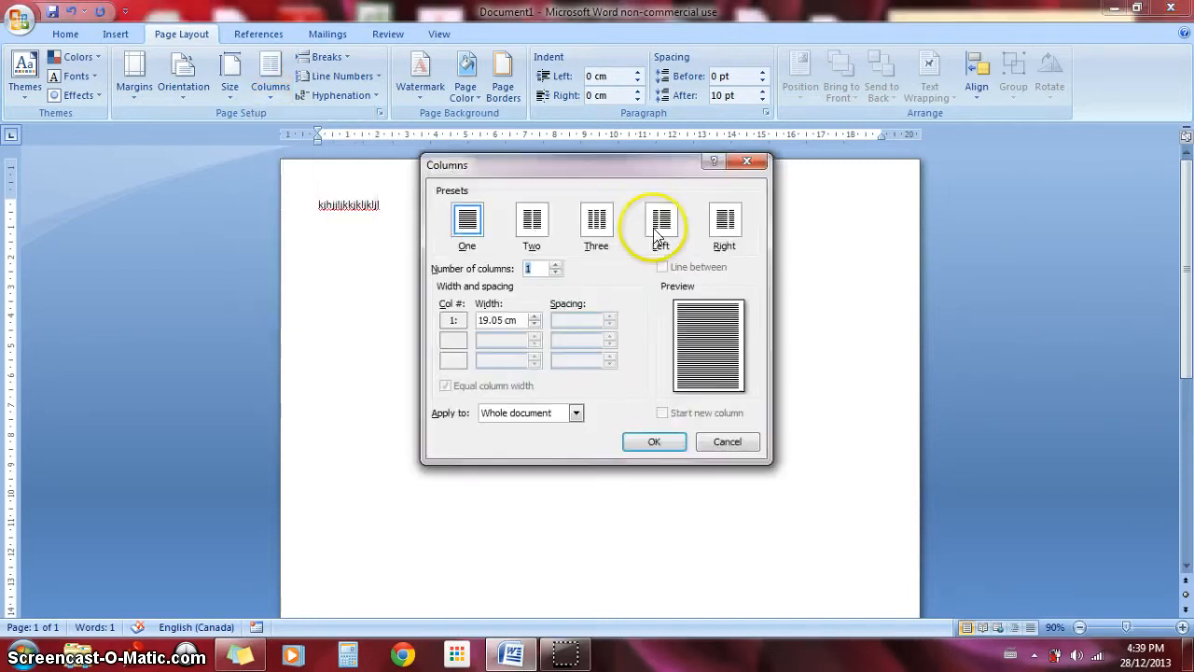
{"action": "left_click", "coordinate": [556, 271]}
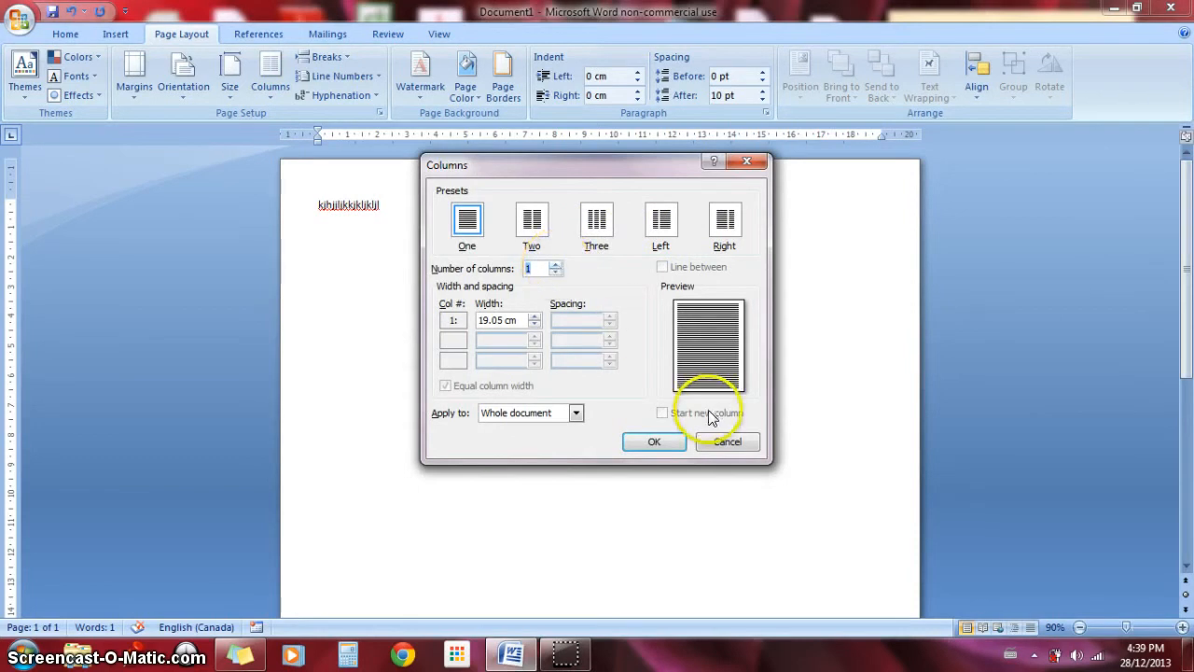
{"action": "left_click", "coordinate": [716, 444]}
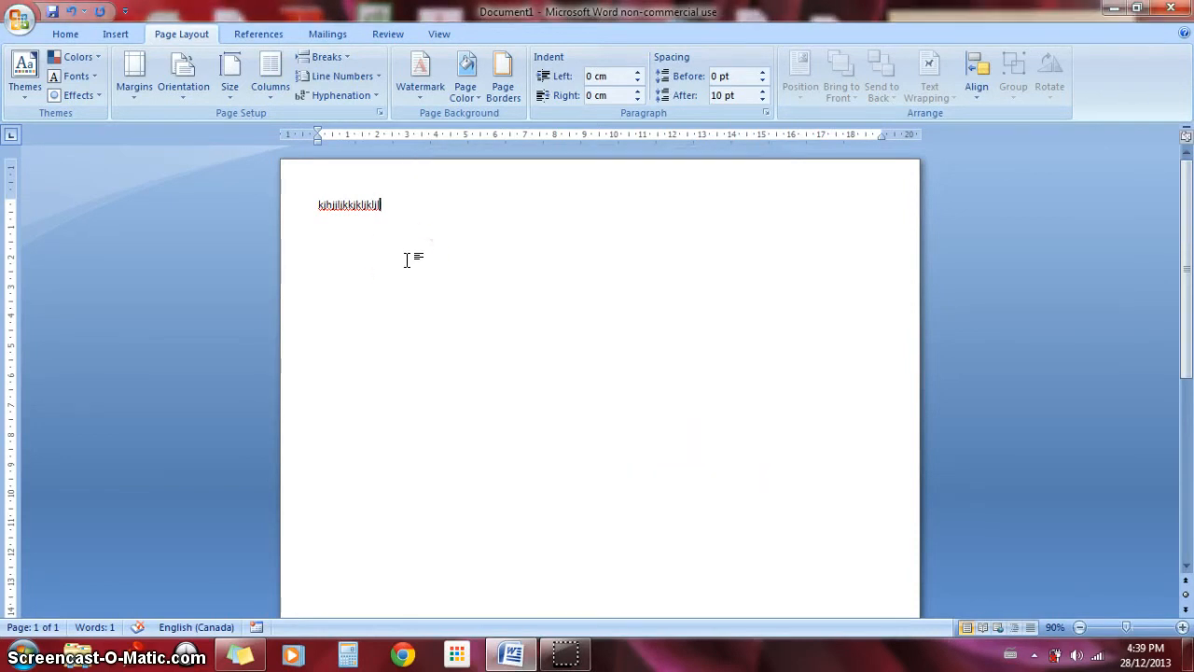
Step: Split the document into two columns and add the sample text "bkjbknjnjkbnjklnj" after the existing text in the first column
{"action": "left_click", "coordinate": [269, 80]}
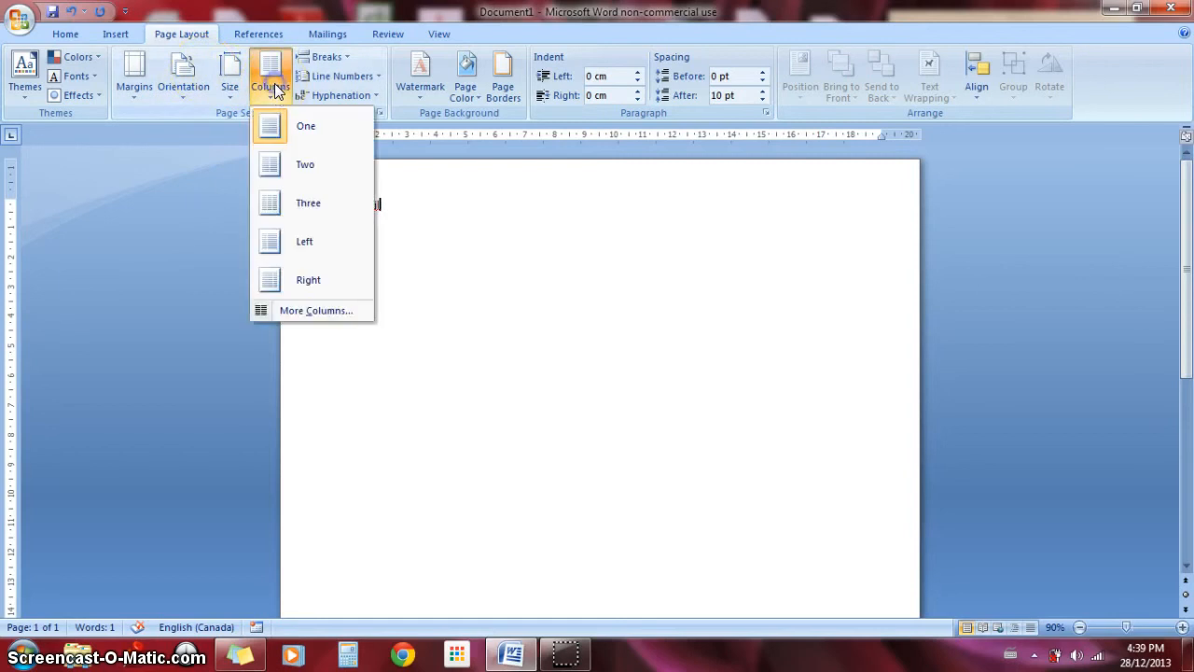
{"action": "left_click", "coordinate": [280, 163]}
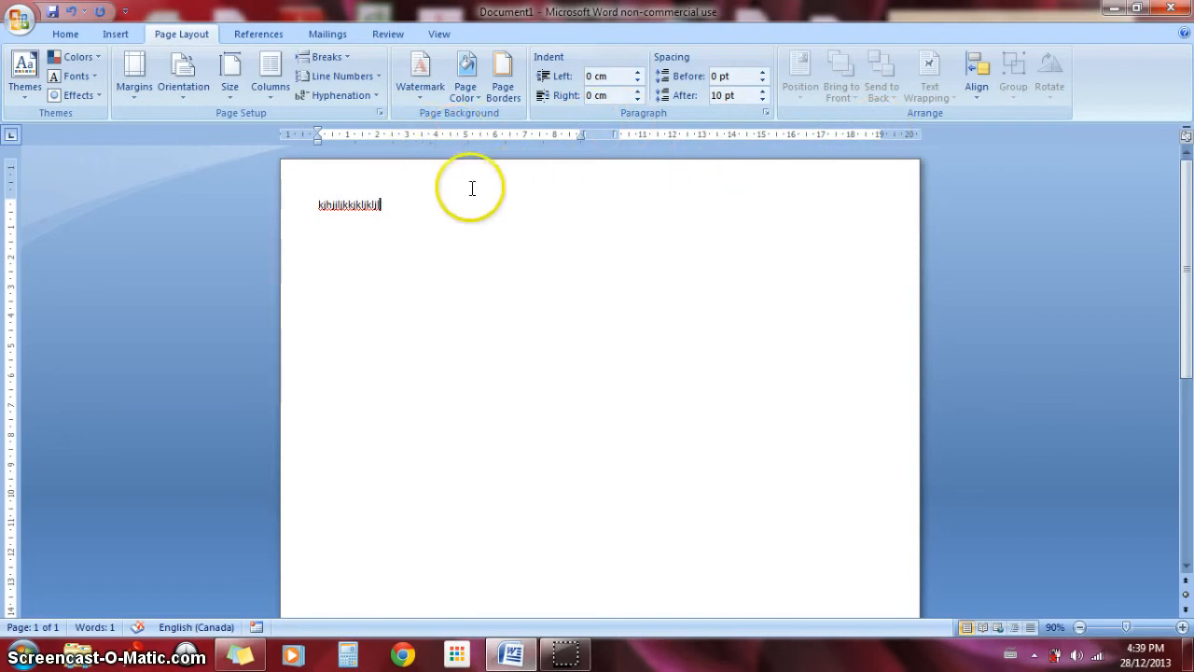
{"action": "type", "text": "bkjbknjnjkbnjklnj"}
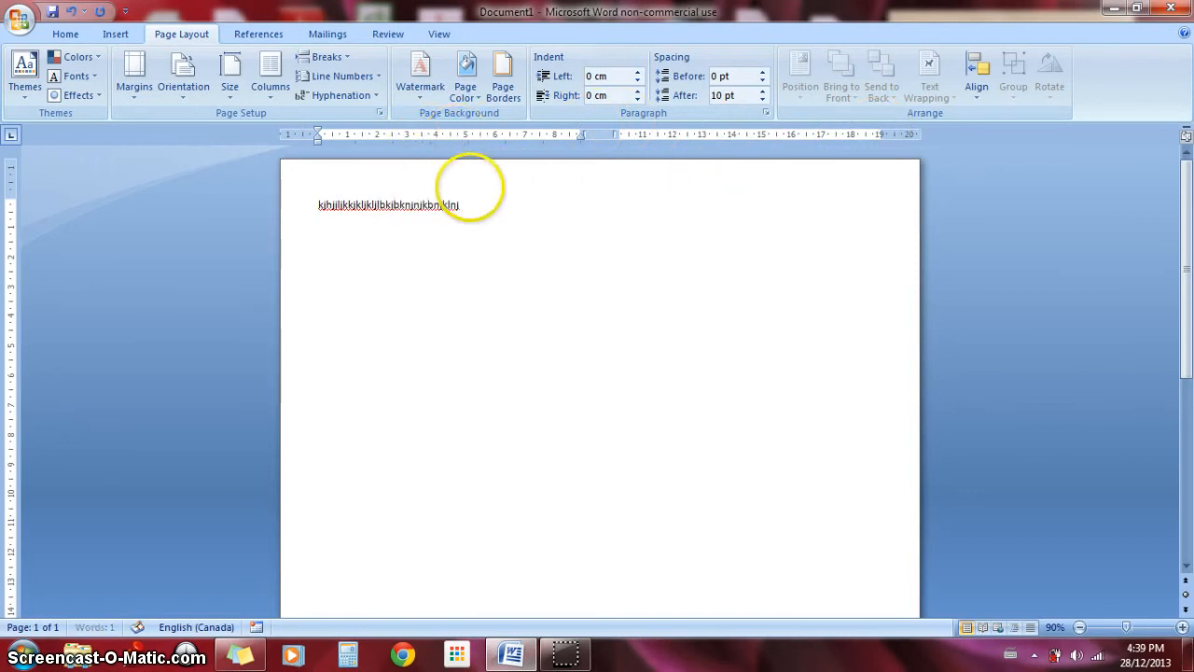
Step: Continue past the first column and enter the sample text "fghyuihihuyguihoijiijijojoihiugfuf" at the start of the second column
{"action": "key", "text": "Return"}
{"action": "key", "text": "ctrl+shift+Return"}
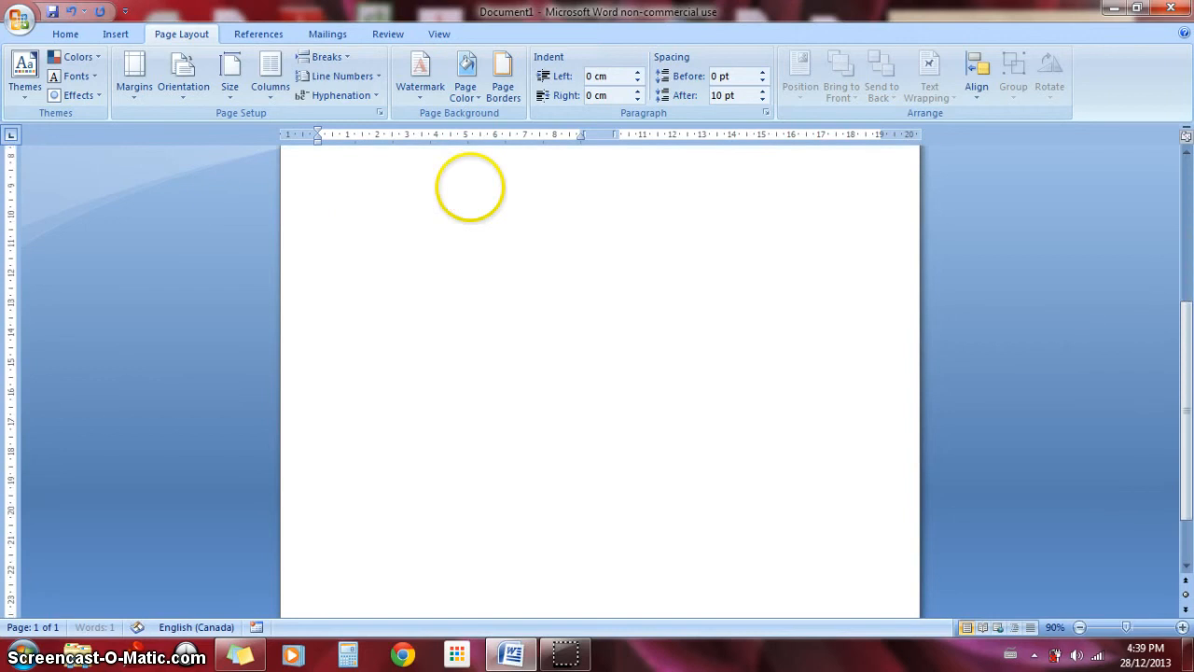
{"action": "key", "text": "ctrl+shift+Return"}
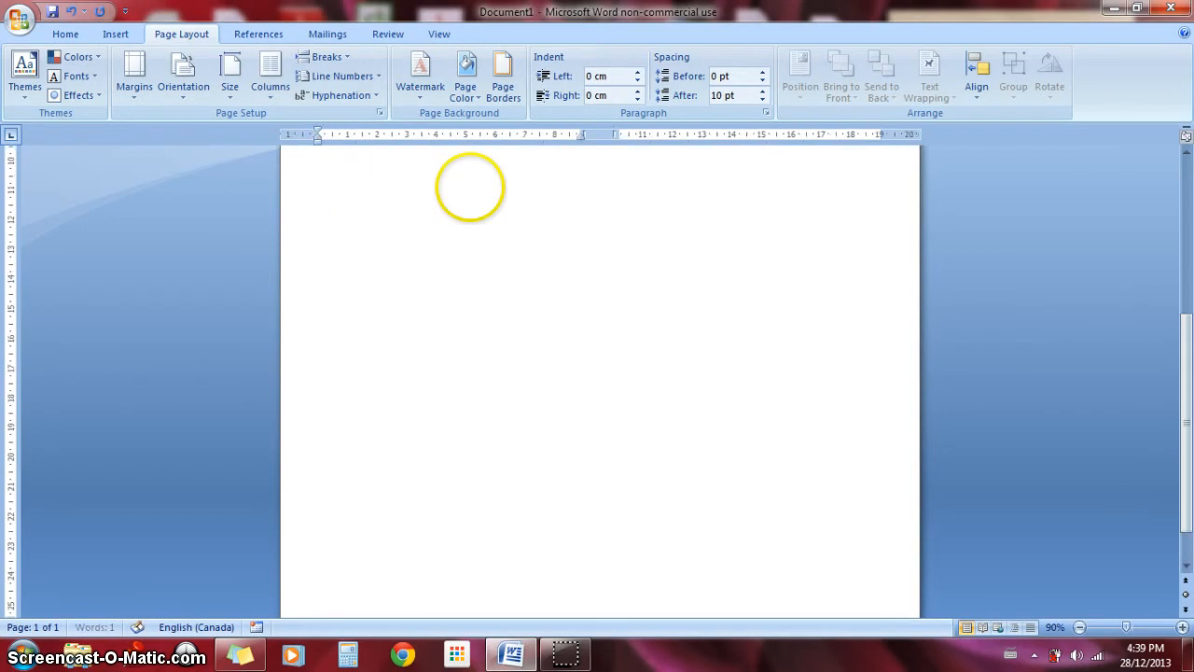
{"action": "key", "text": "BackSpace"}
{"action": "type", "text": "fa"}
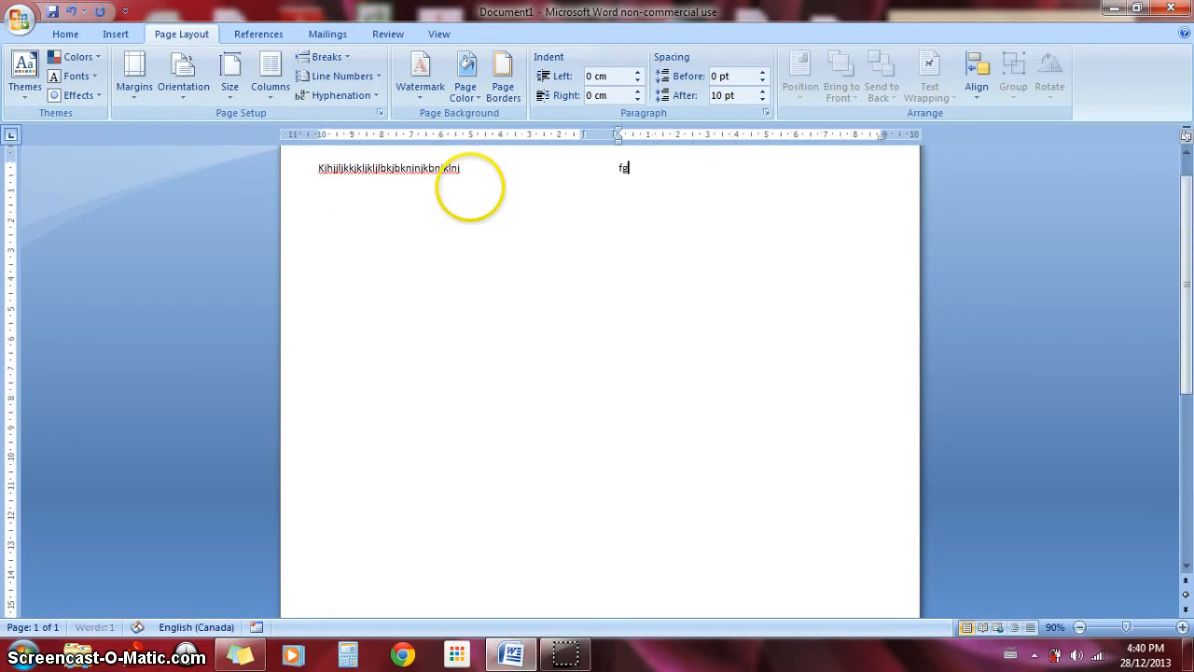
{"action": "type", "text": "hyuihihuyguihoijiijijojoihiugfuf"}
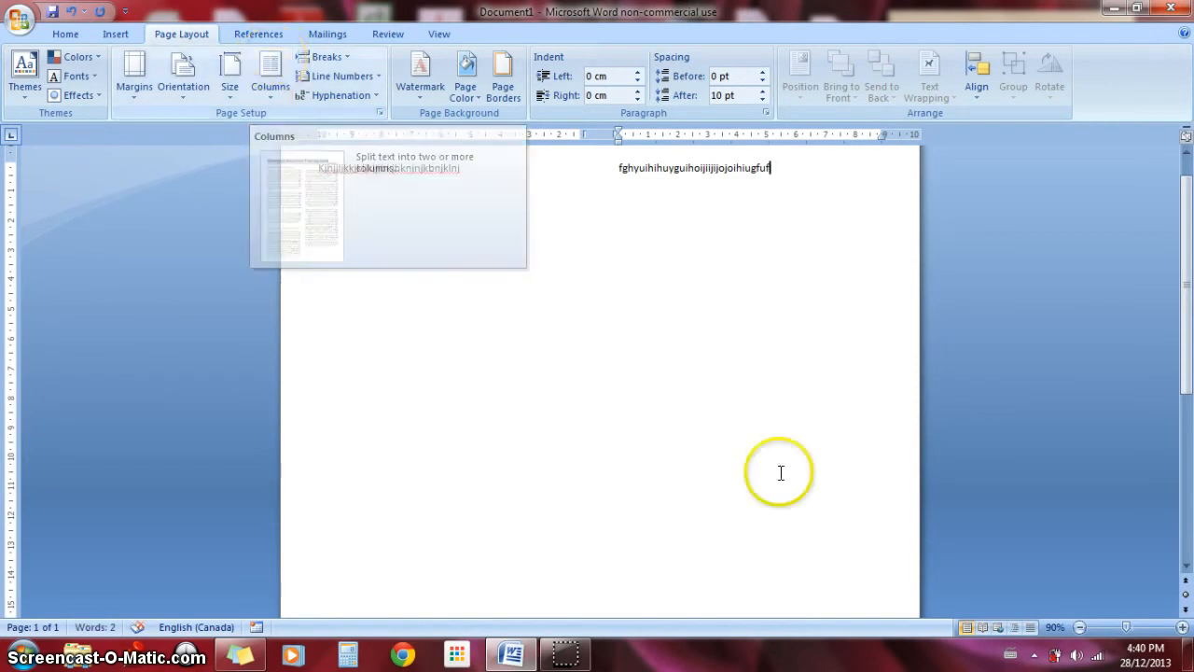
{"action": "left_click", "coordinate": [565, 653]}
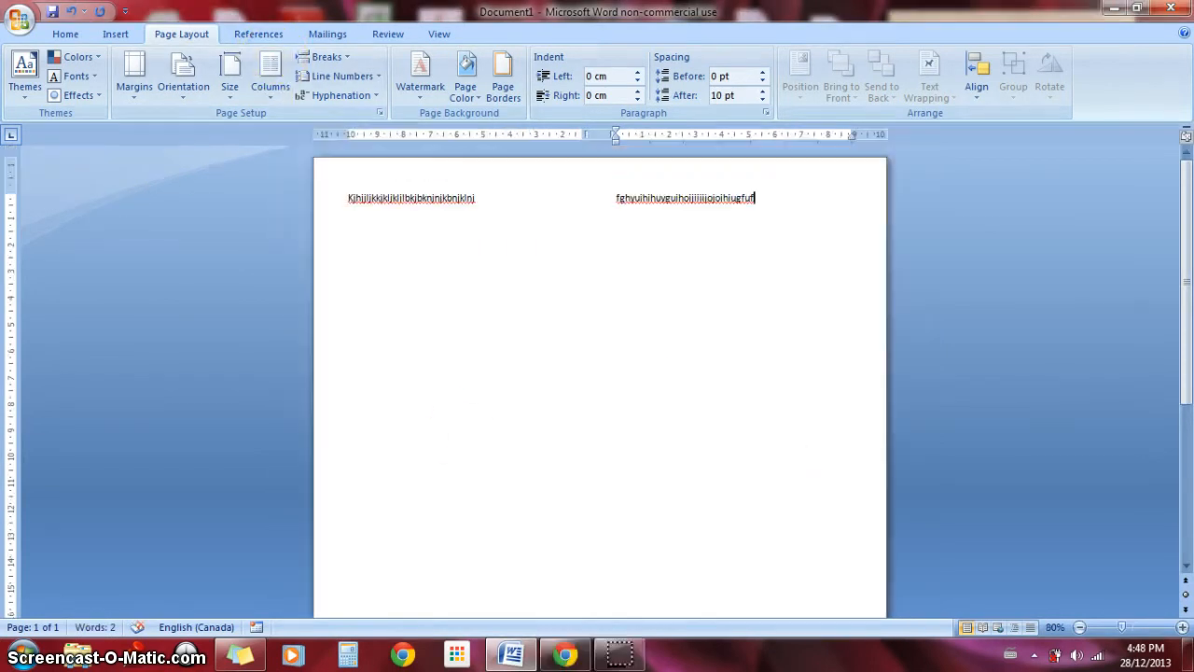
{"action": "left_click", "coordinate": [467, 429]}
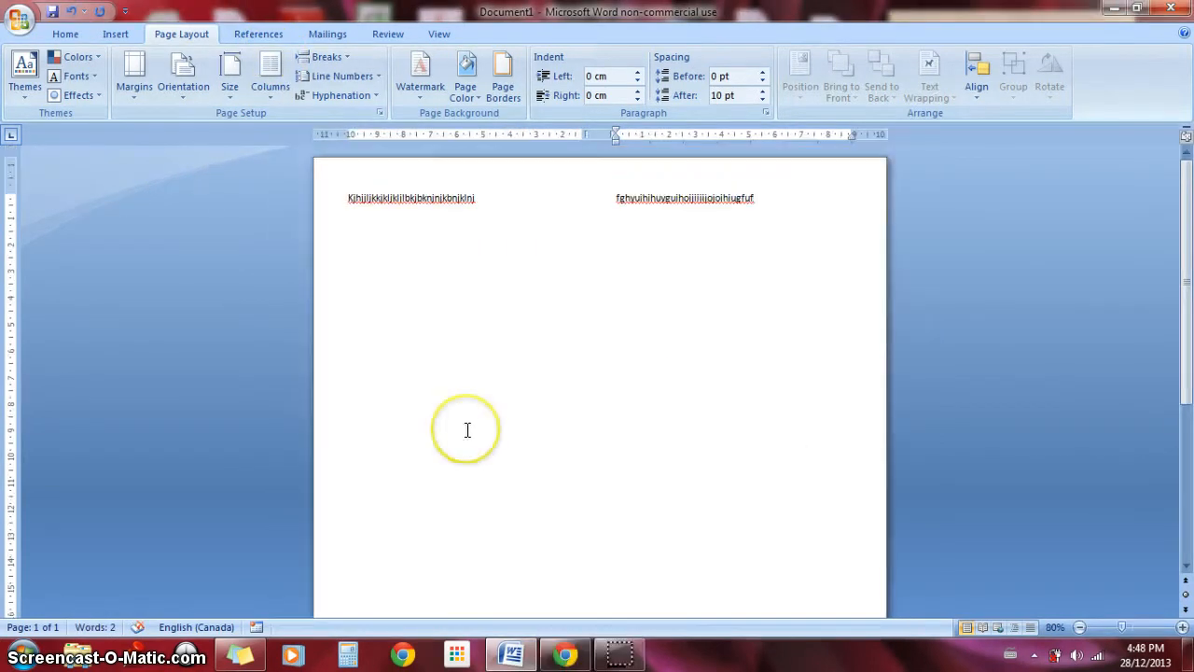
{"action": "left_click", "coordinate": [458, 333]}
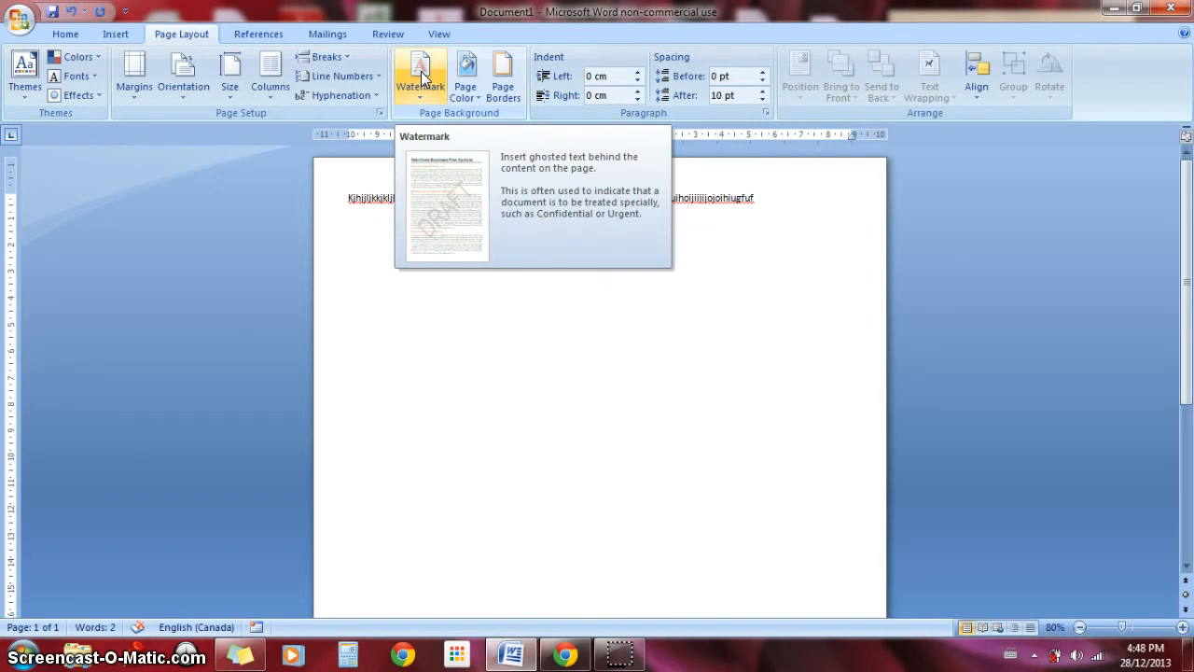
{"action": "left_click", "coordinate": [738, 362]}
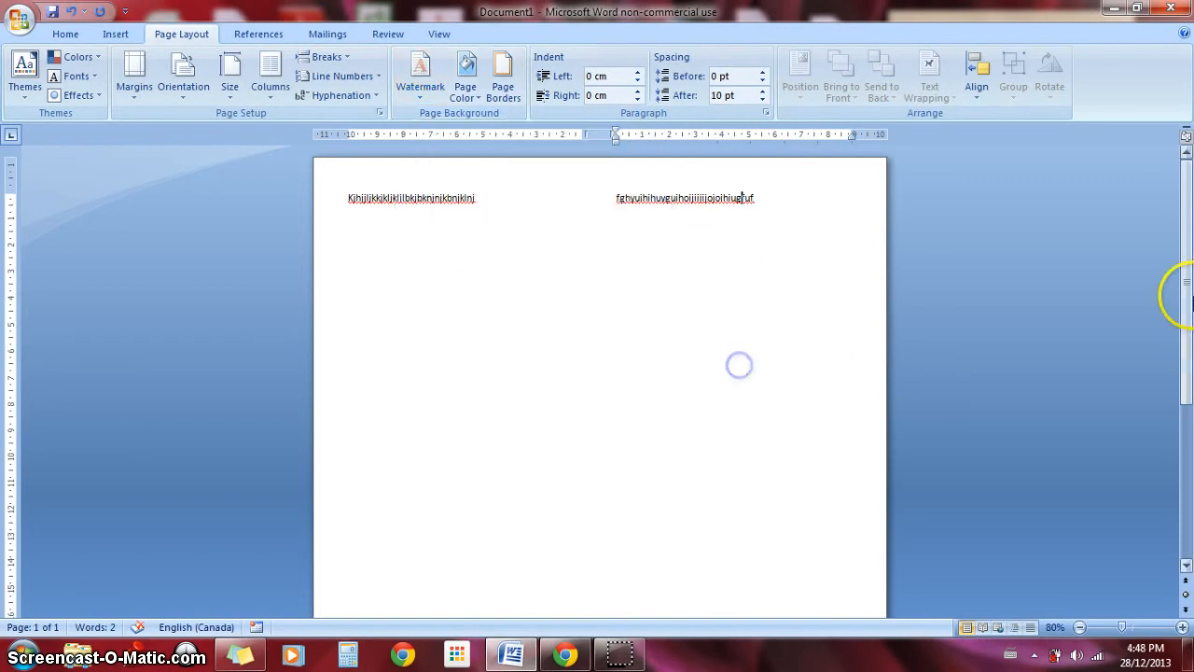
{"action": "scroll", "coordinate": [1180, 308], "scroll_direction": "down", "scroll_amount": 2}
{"action": "scroll", "coordinate": [1176, 314], "scroll_direction": "up", "scroll_amount": 2}
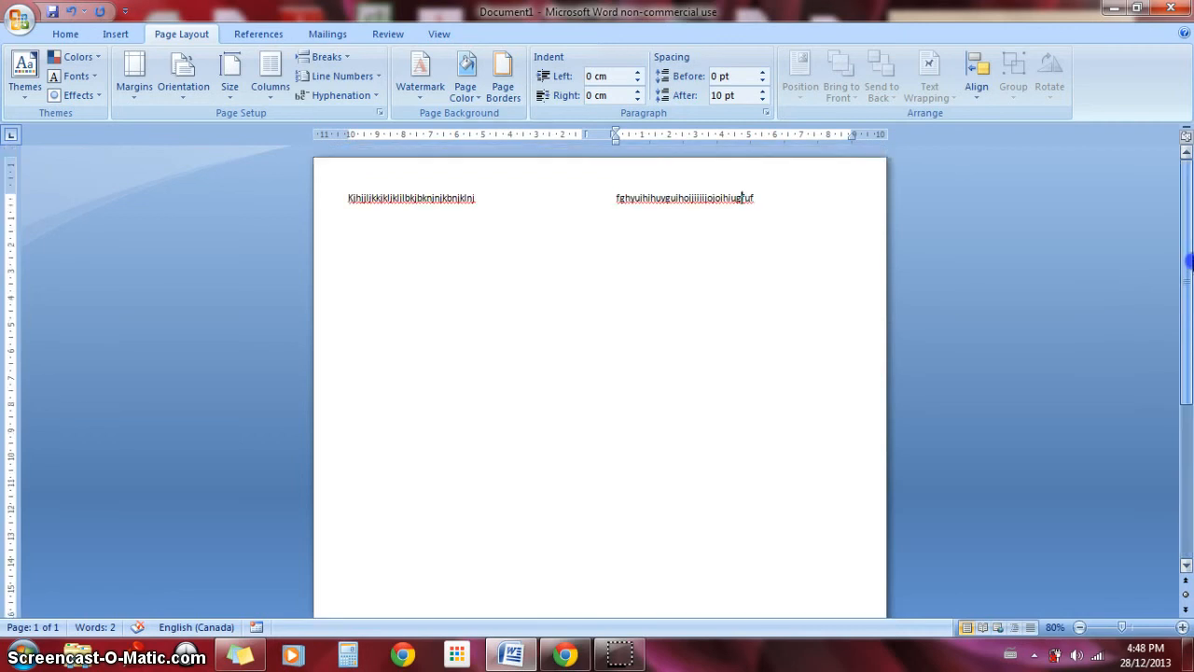
Step: Add the diagonal CONFIDENTIAL 1 watermark to the page and check how it looks behind the text
{"action": "left_click", "coordinate": [420, 97]}
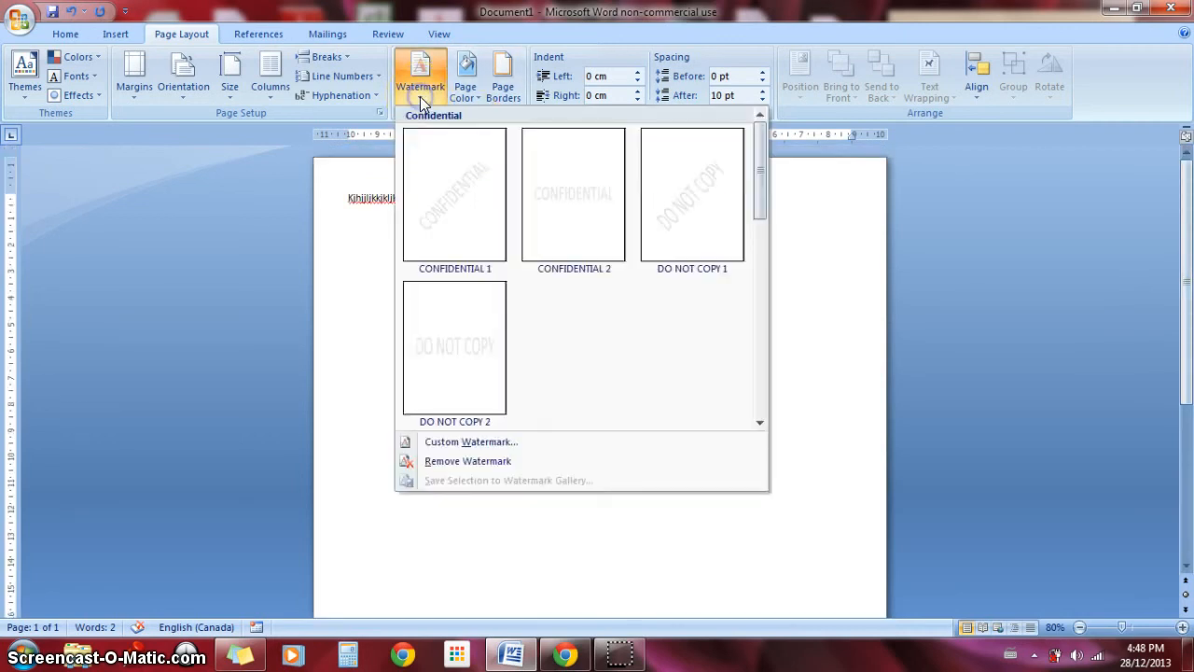
{"action": "left_click", "coordinate": [352, 216]}
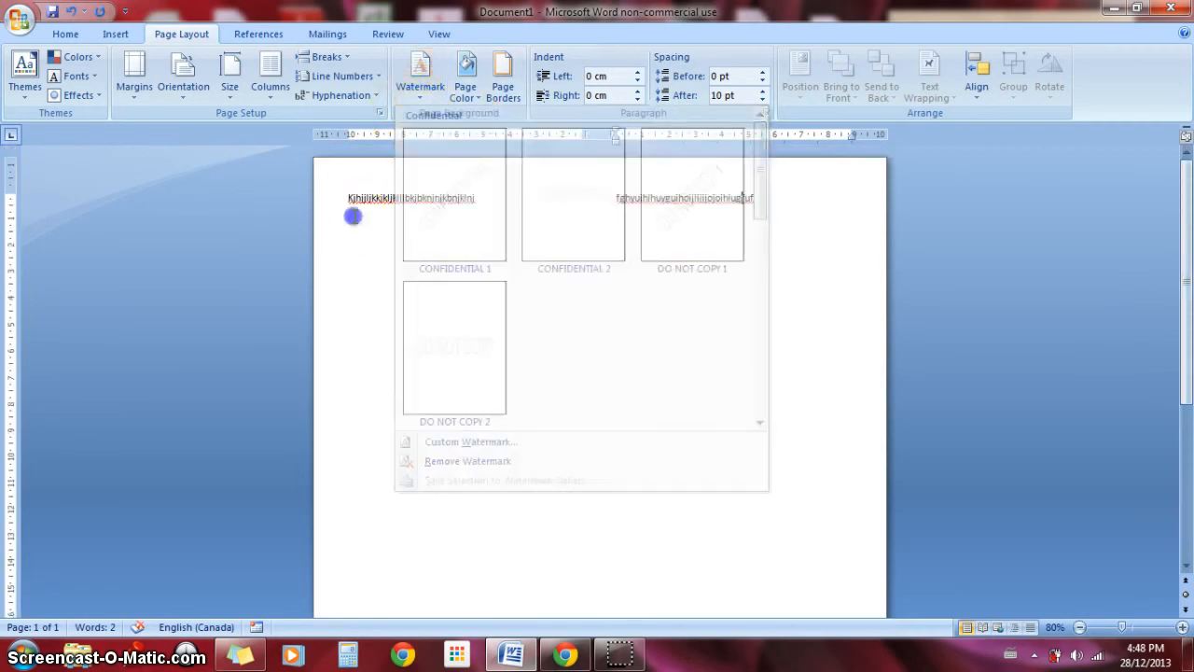
{"action": "left_click", "coordinate": [416, 101]}
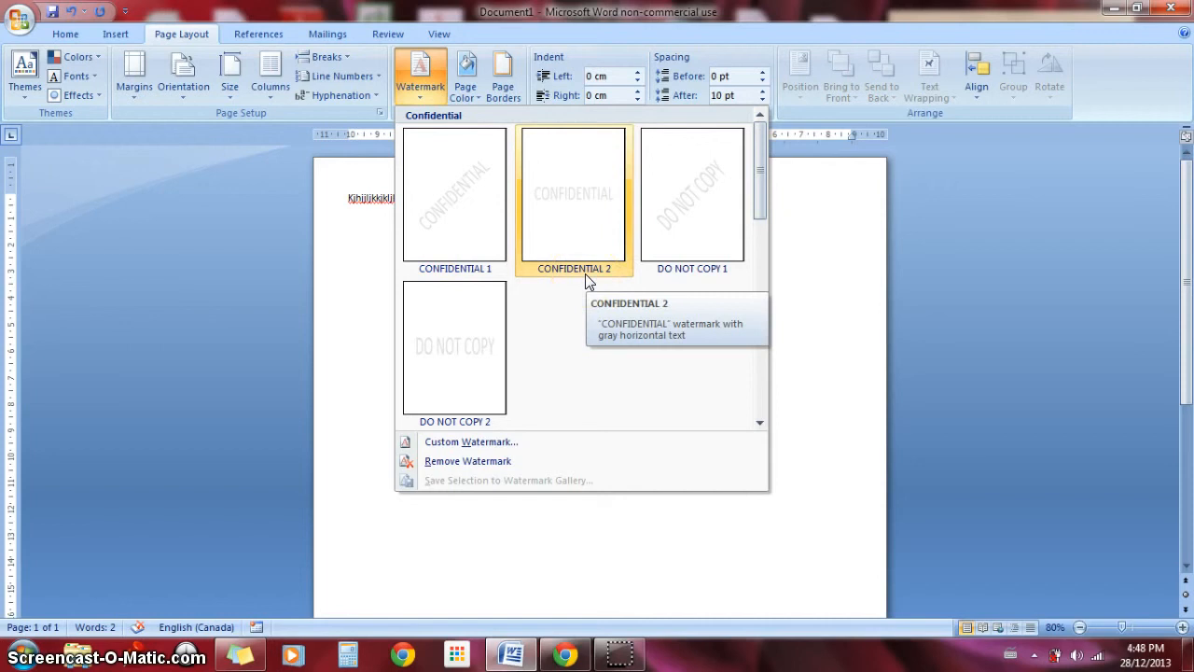
{"action": "left_click_drag", "start_coordinate": [584, 273], "coordinate": [680, 207]}
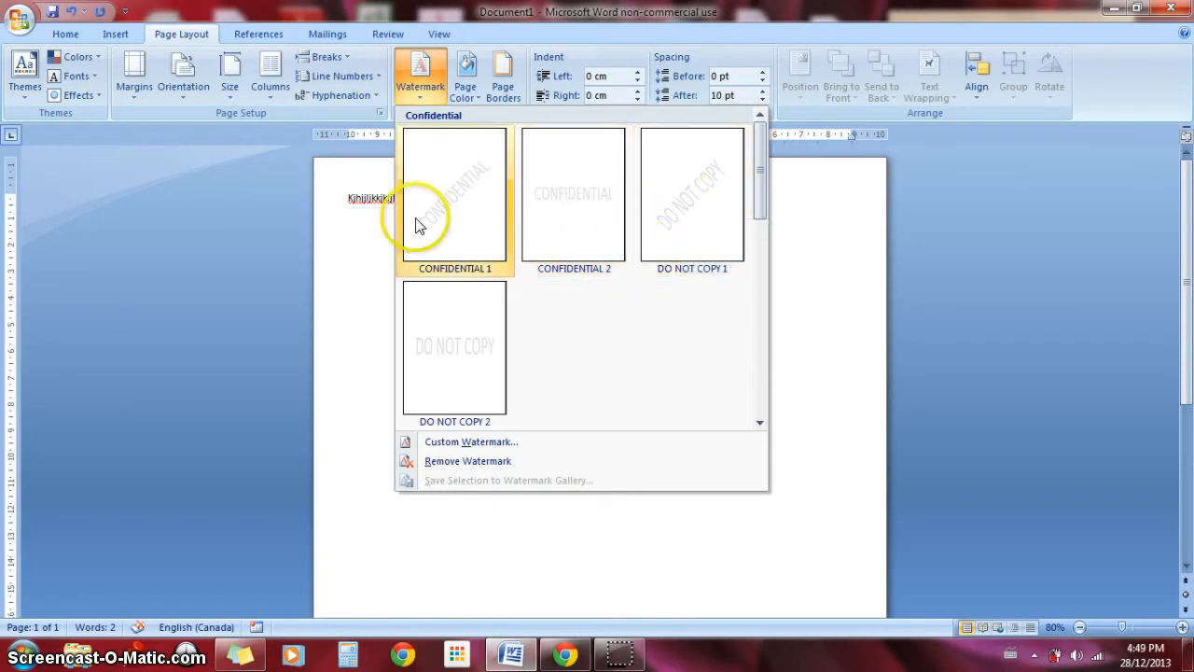
{"action": "left_click", "coordinate": [455, 241]}
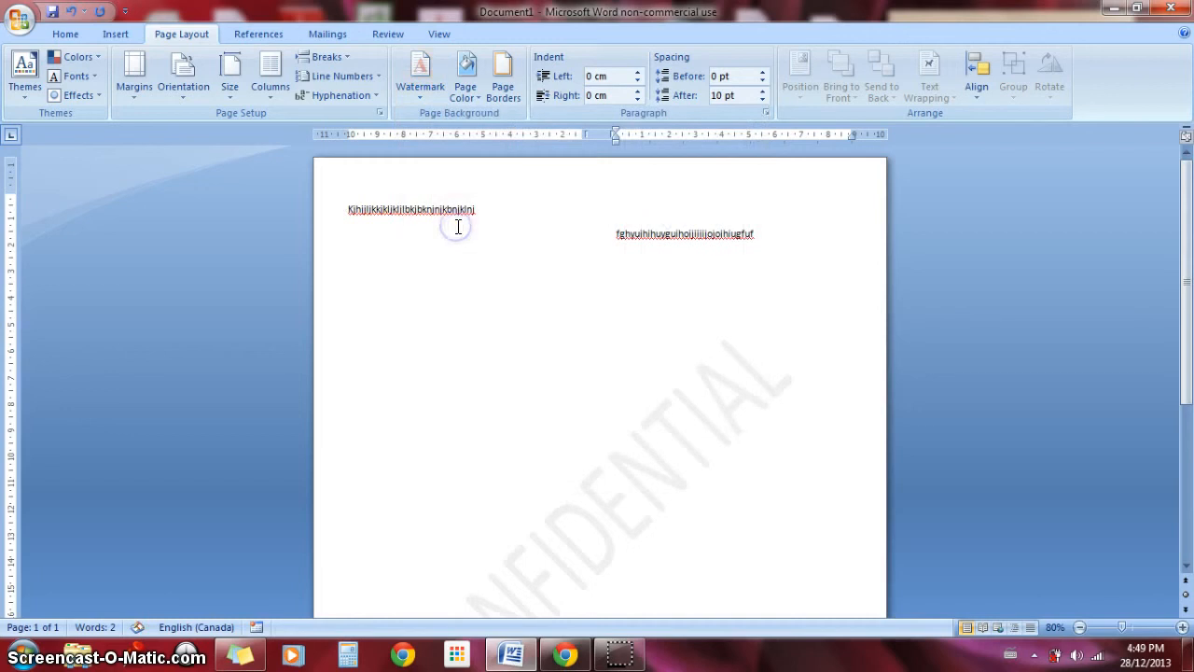
{"action": "left_click_drag", "start_coordinate": [1187, 140], "coordinate": [1189, 291]}
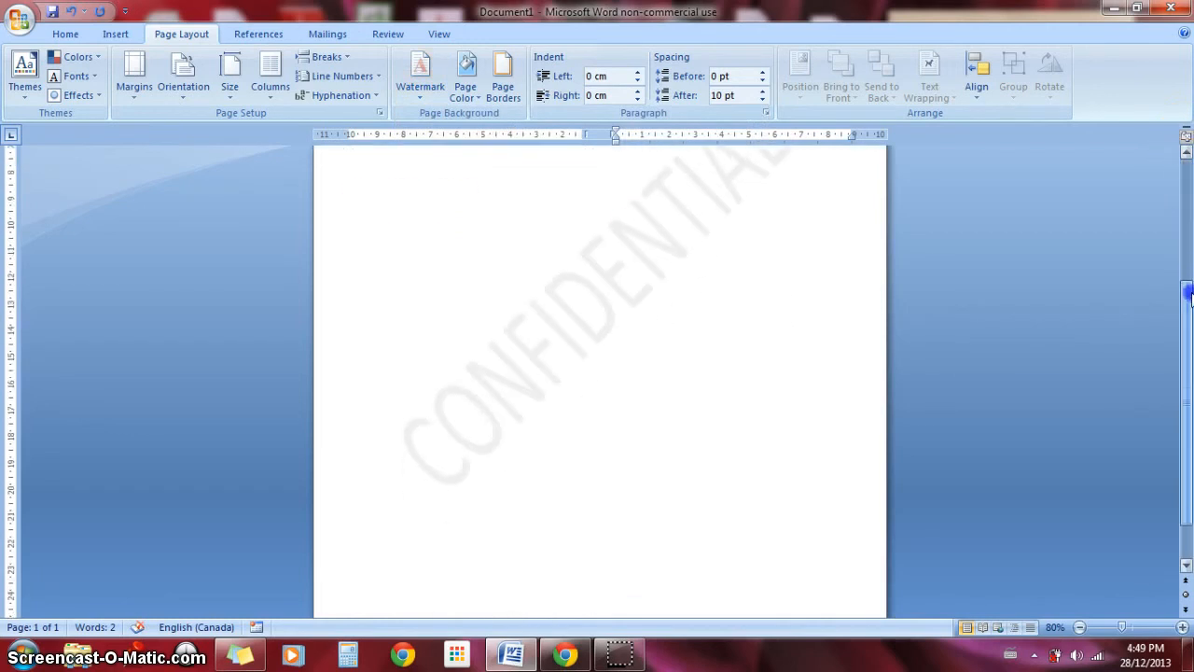
{"action": "left_click", "coordinate": [757, 246]}
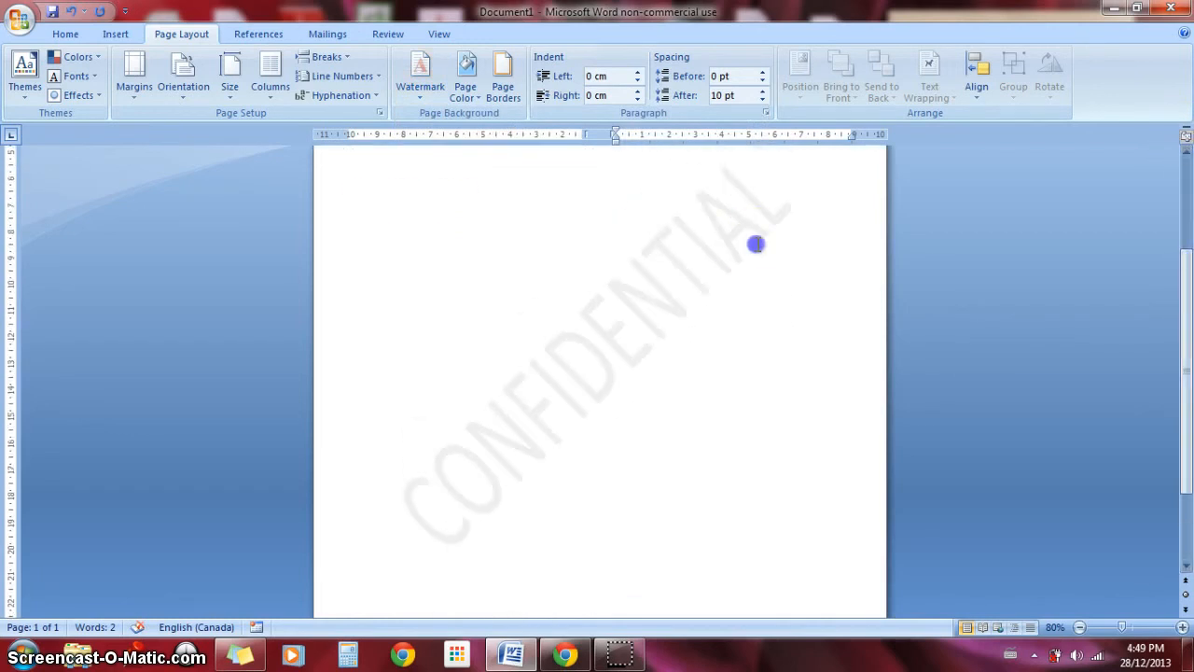
{"action": "left_click", "coordinate": [665, 303]}
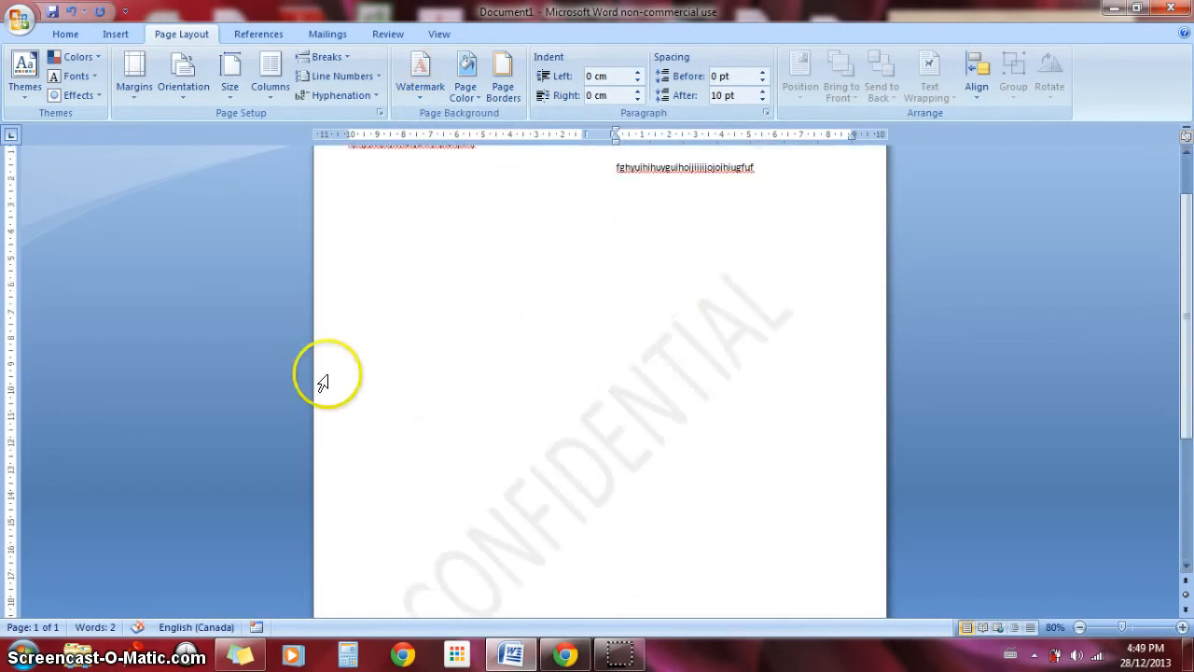
Step: Change the page's watermark to a custom diagonal text watermark reading DRAFT and check how it looks on the page
{"action": "left_click", "coordinate": [423, 99]}
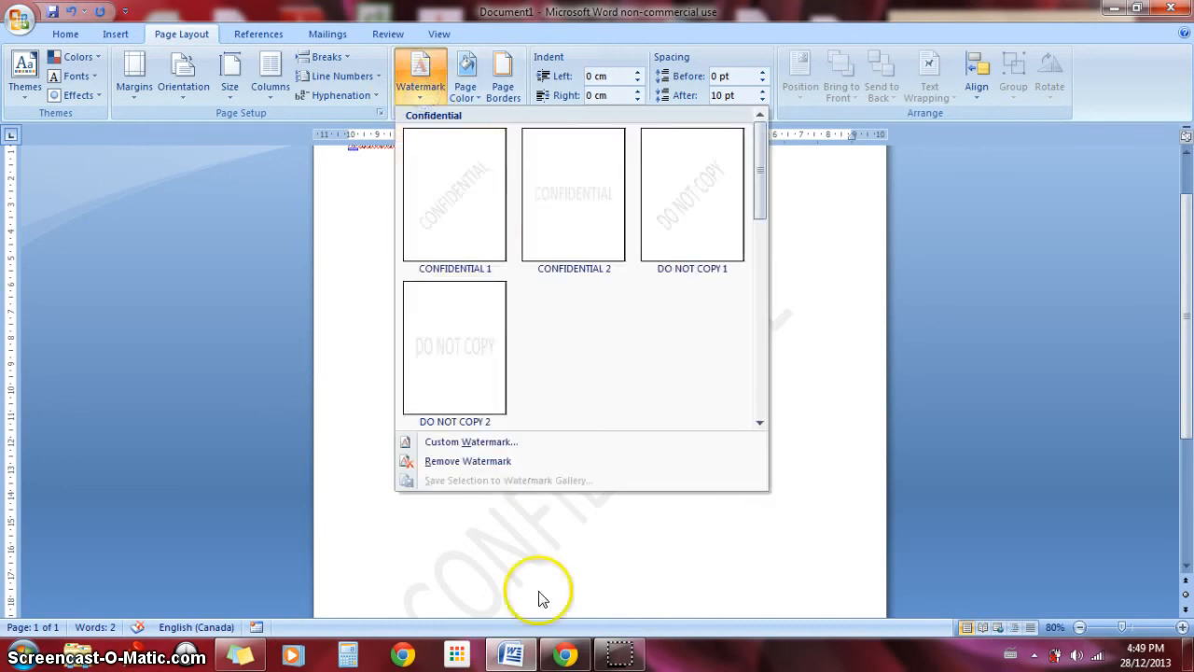
{"action": "left_click", "coordinate": [538, 560]}
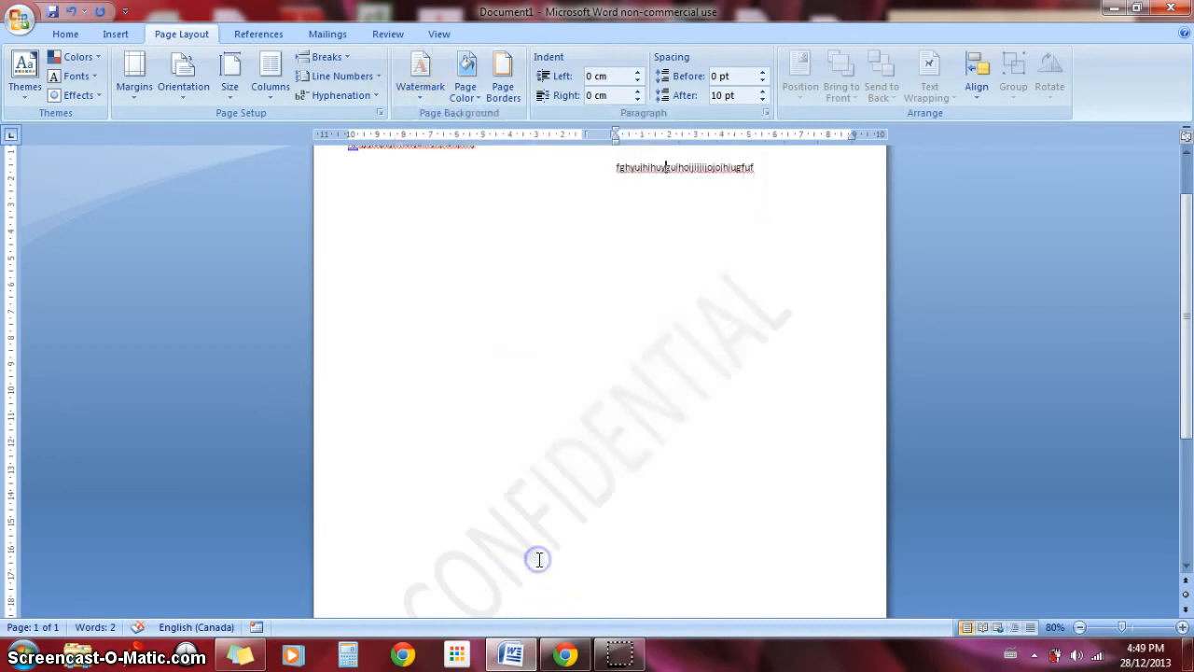
{"action": "left_click", "coordinate": [416, 73]}
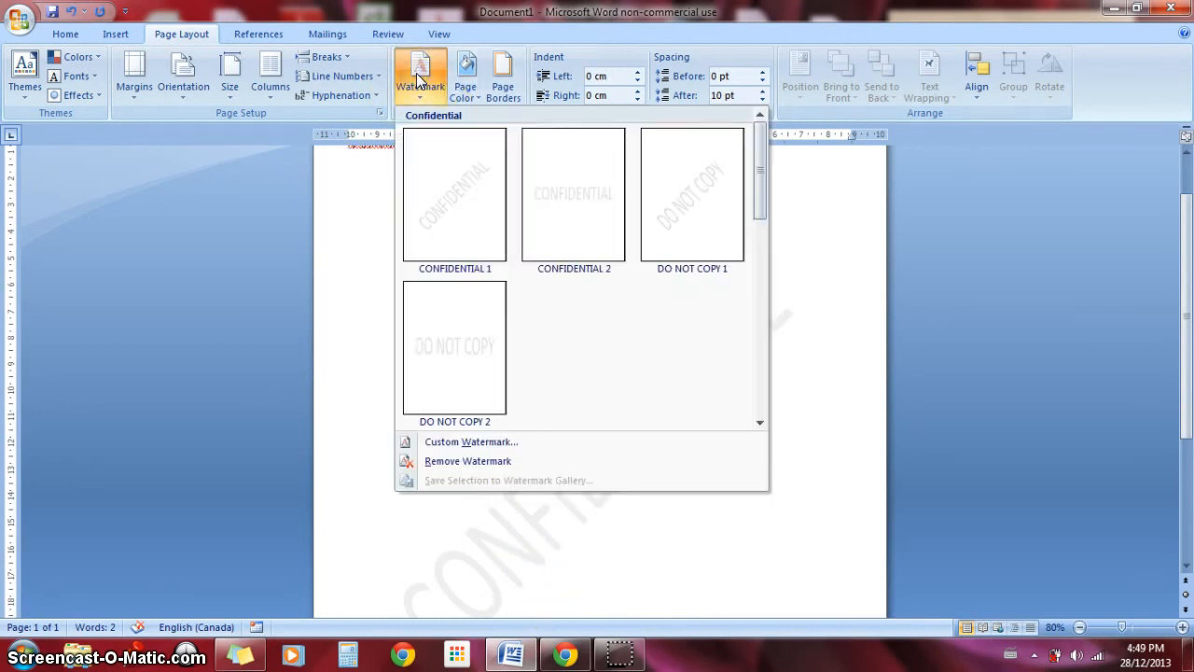
{"action": "left_click", "coordinate": [466, 446]}
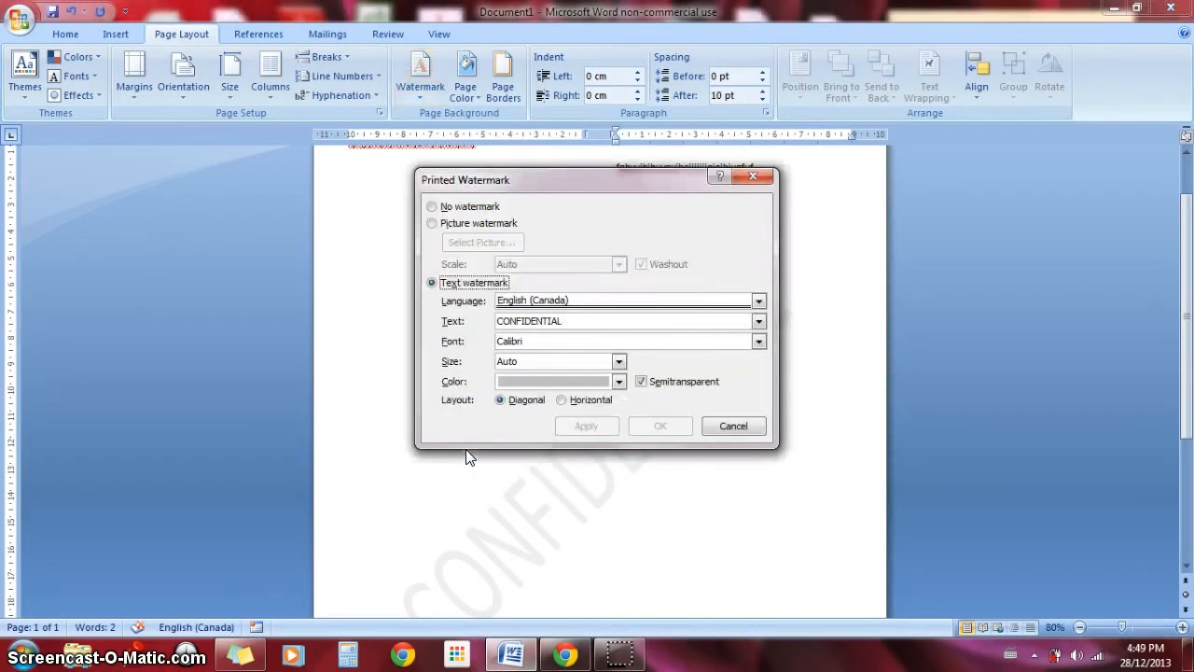
{"action": "key", "text": "BackSpace"}
{"action": "left_click", "coordinate": [527, 320]}
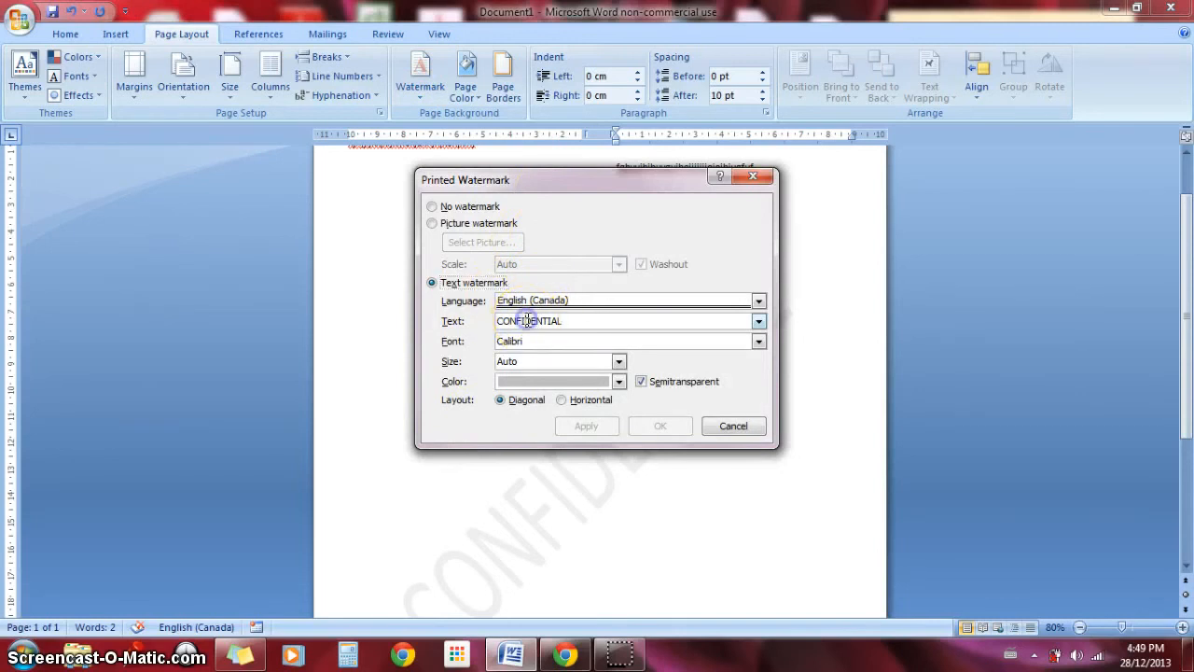
{"action": "left_click", "coordinate": [578, 320]}
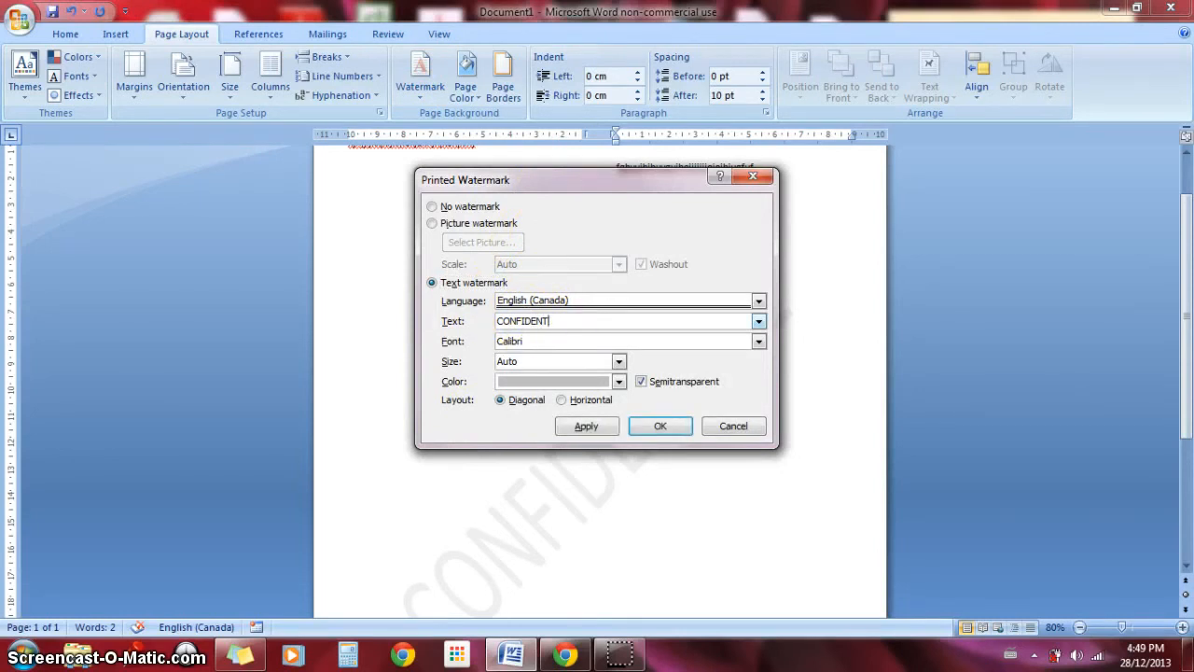
{"action": "key", "text": "BackSpace"}
{"action": "key", "text": "BackSpace"}
{"action": "key", "text": "BackSpace"}
{"action": "key", "text": "BackSpace"}
{"action": "key", "text": "BackSpace"}
{"action": "key", "text": "BackSpace"}
{"action": "key", "text": "BackSpace"}
{"action": "key", "text": "BackSpace"}
{"action": "key", "text": "BackSpace"}
{"action": "type", "text": "DRAFT"}
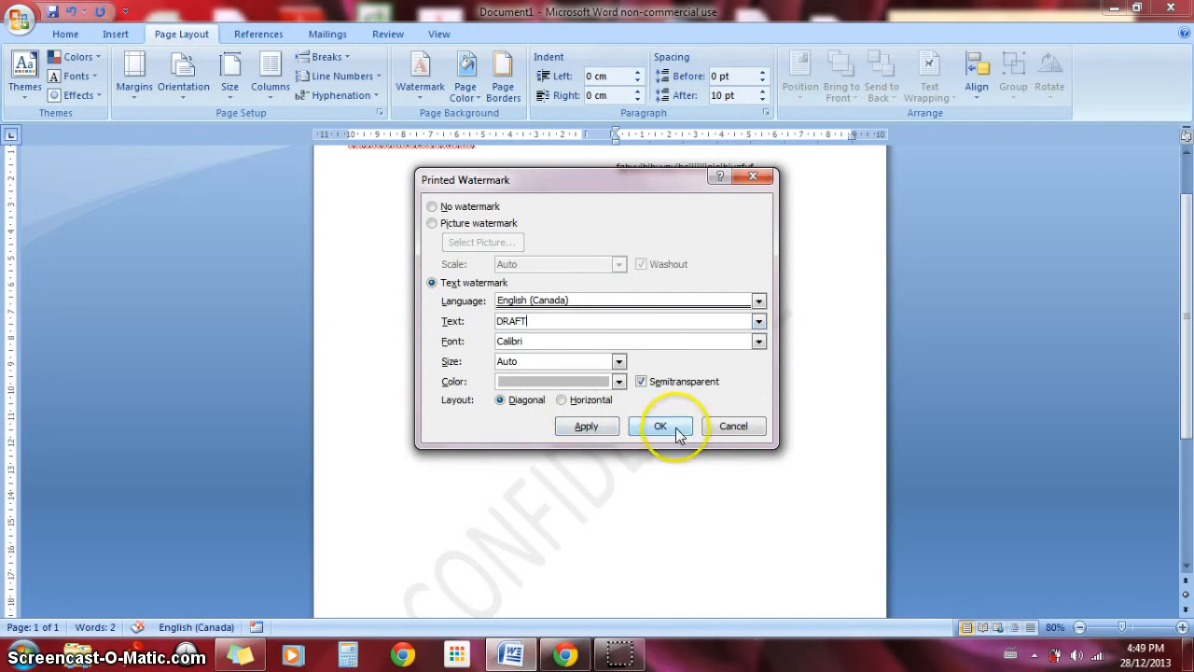
{"action": "left_click", "coordinate": [602, 438]}
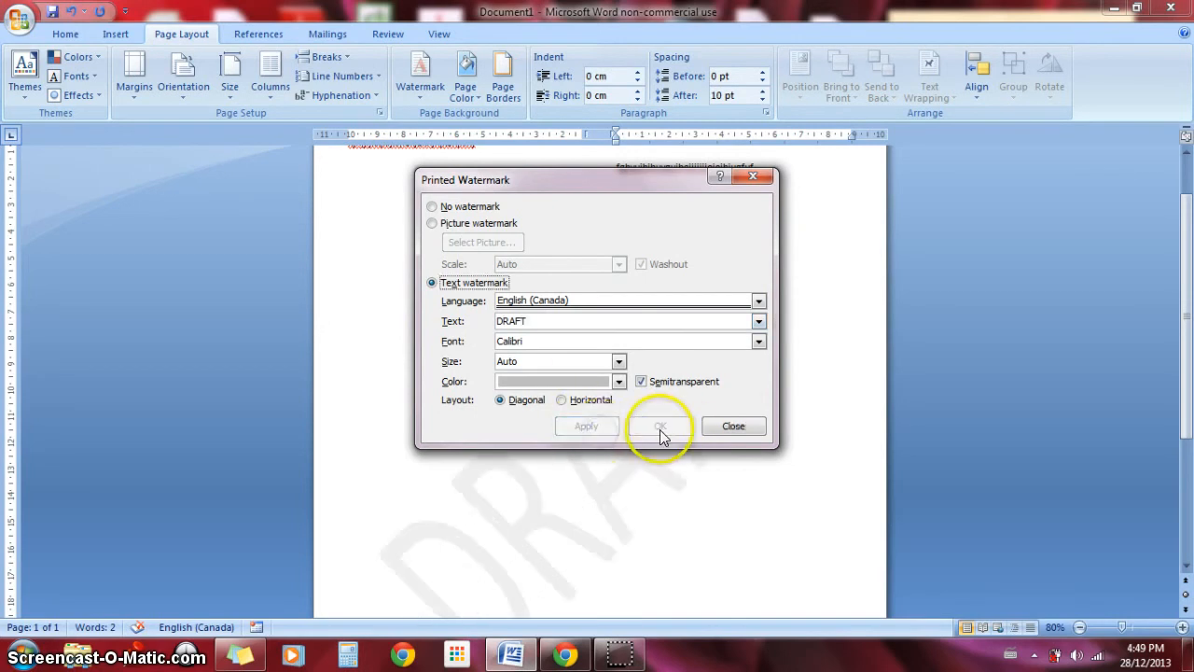
{"action": "left_click", "coordinate": [726, 427]}
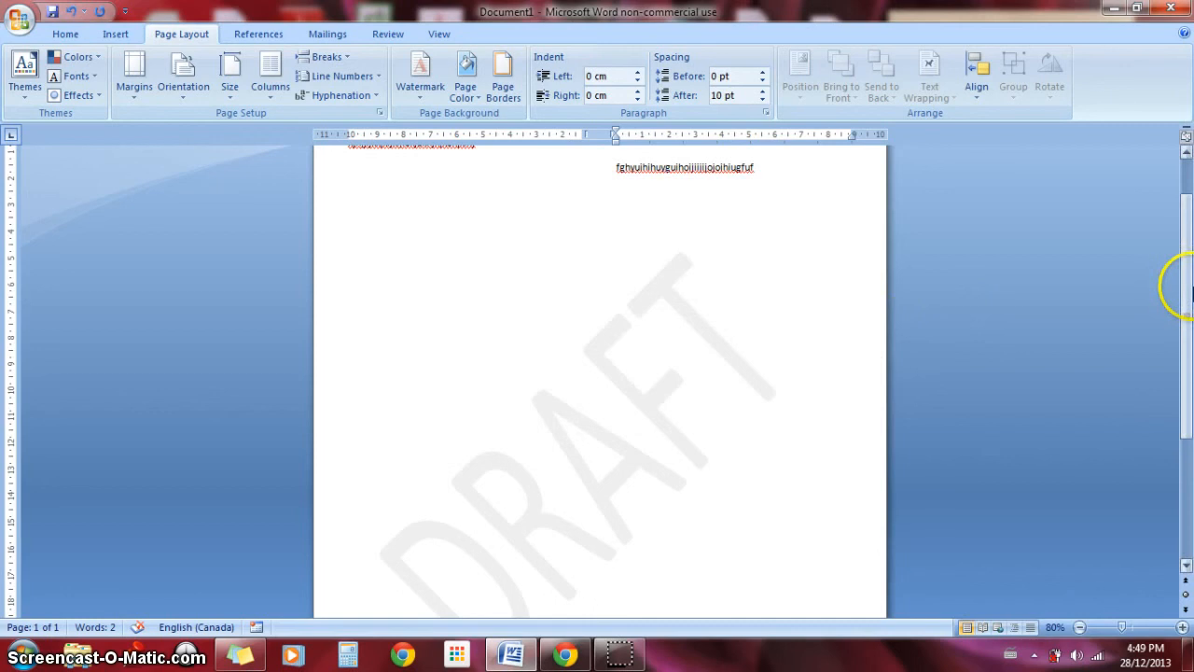
{"action": "left_click_drag", "start_coordinate": [1187, 292], "coordinate": [1188, 267]}
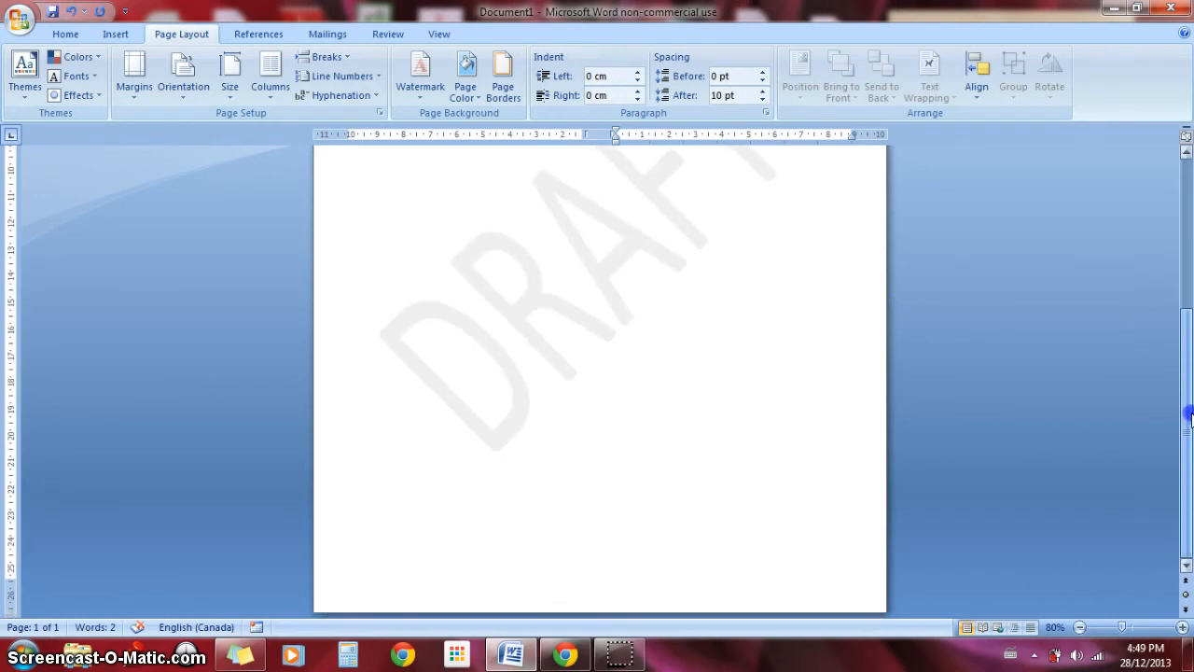
{"action": "scroll", "coordinate": [653, 326], "scroll_direction": "down", "scroll_amount": 3}
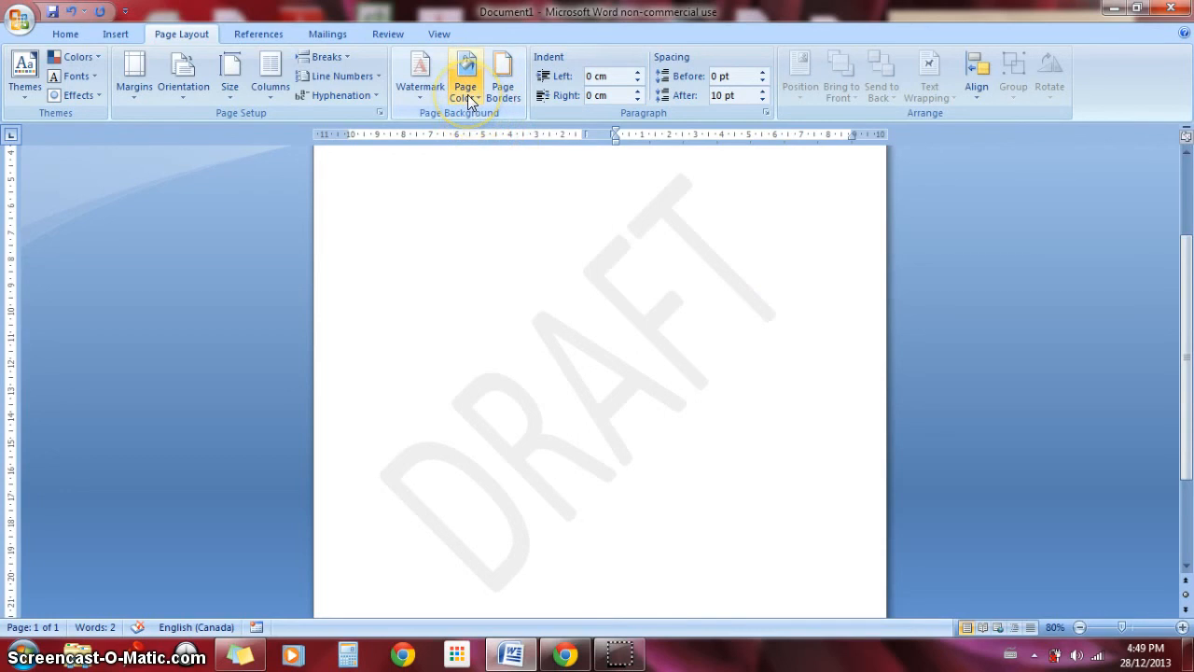
{"action": "left_click_drag", "start_coordinate": [1189, 420], "coordinate": [1189, 401]}
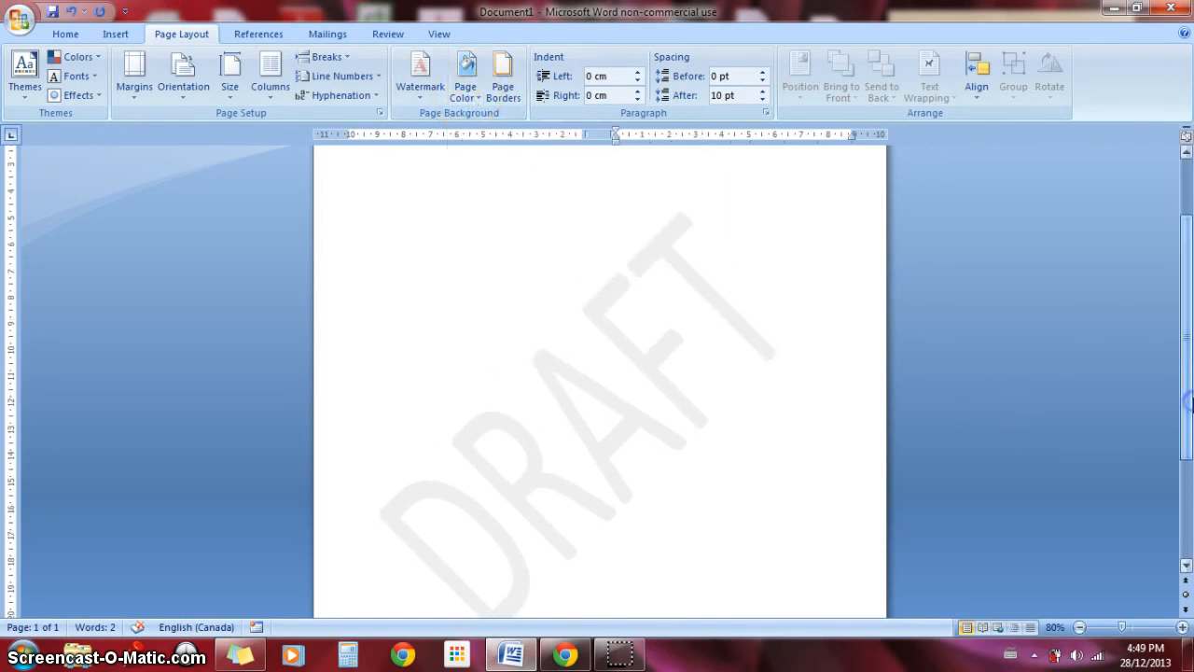
Step: Try a medium blue and then a dark purple theme shade as the page color
{"action": "left_click", "coordinate": [465, 77]}
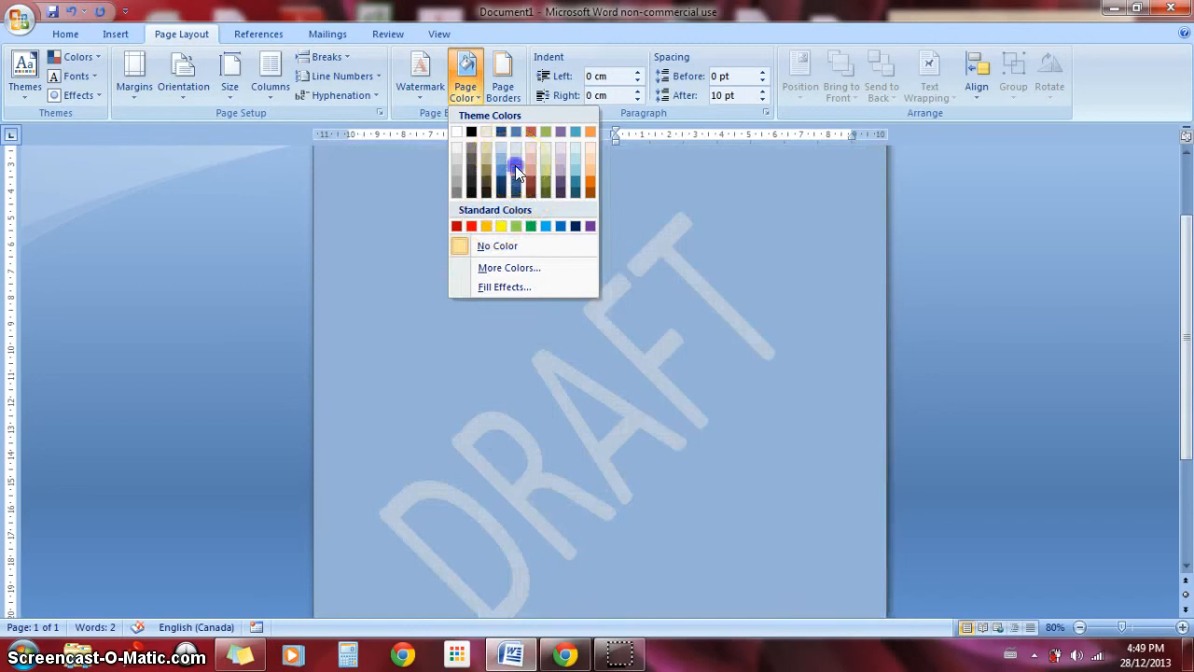
{"action": "left_click", "coordinate": [515, 165]}
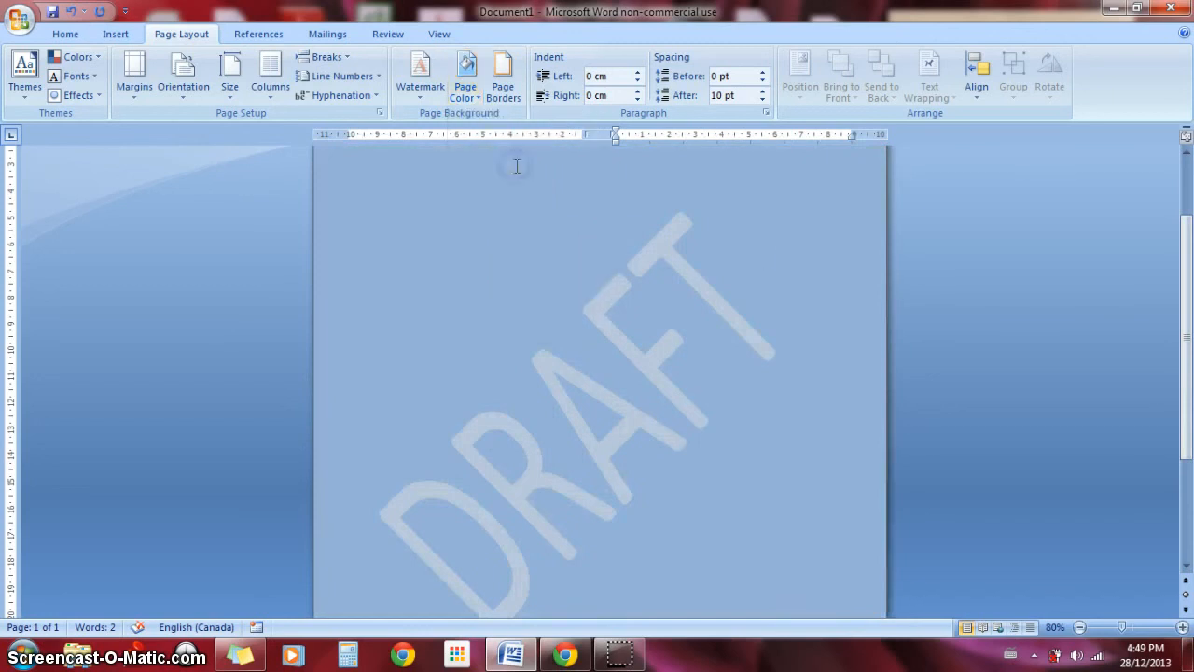
{"action": "left_click", "coordinate": [468, 101]}
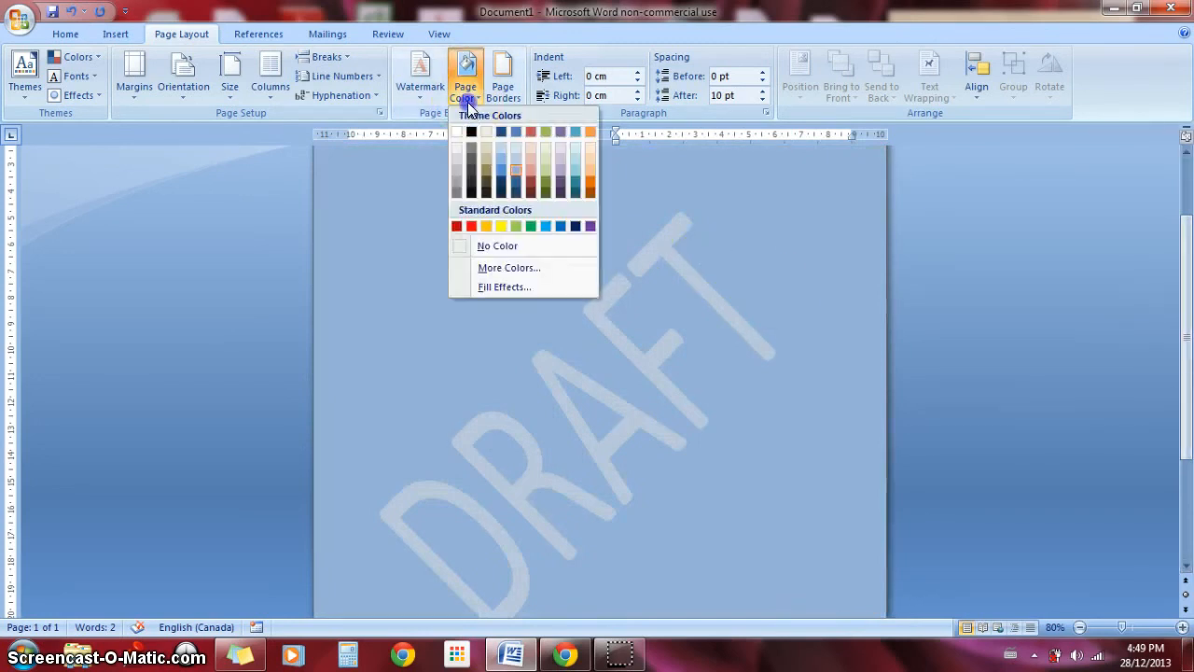
{"action": "left_click", "coordinate": [561, 177]}
{"action": "left_click", "coordinate": [1110, 477]}
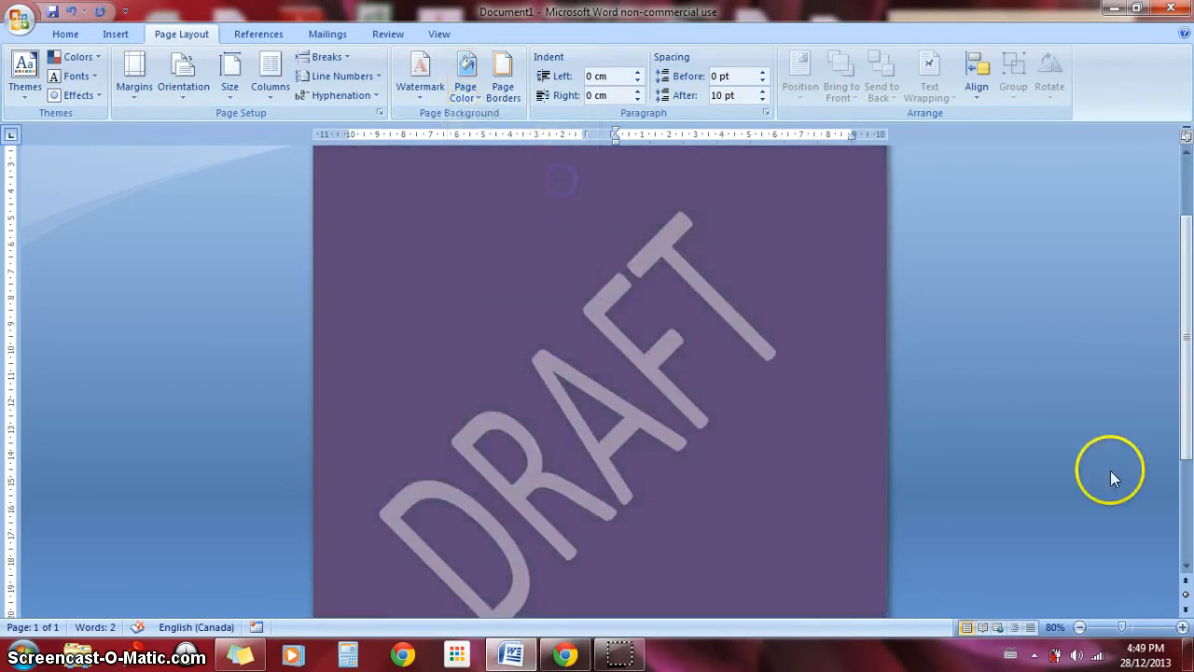
{"action": "left_click_drag", "start_coordinate": [1185, 364], "coordinate": [1187, 334]}
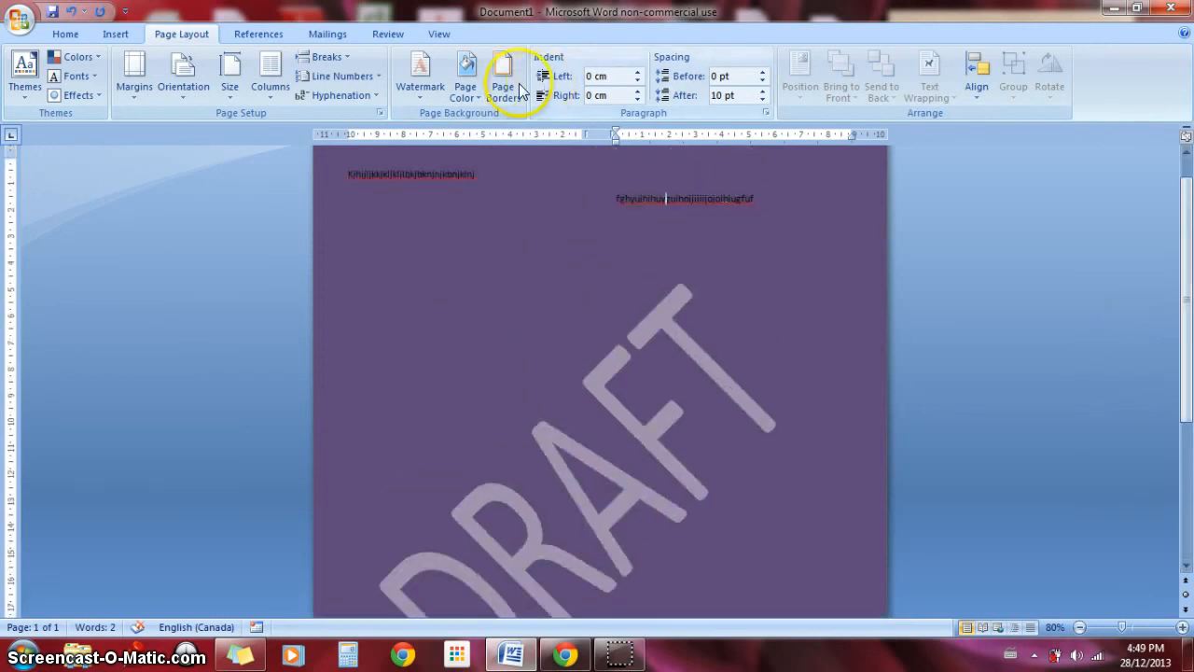
Step: Set the page color to a light red theme shade
{"action": "left_click", "coordinate": [465, 79]}
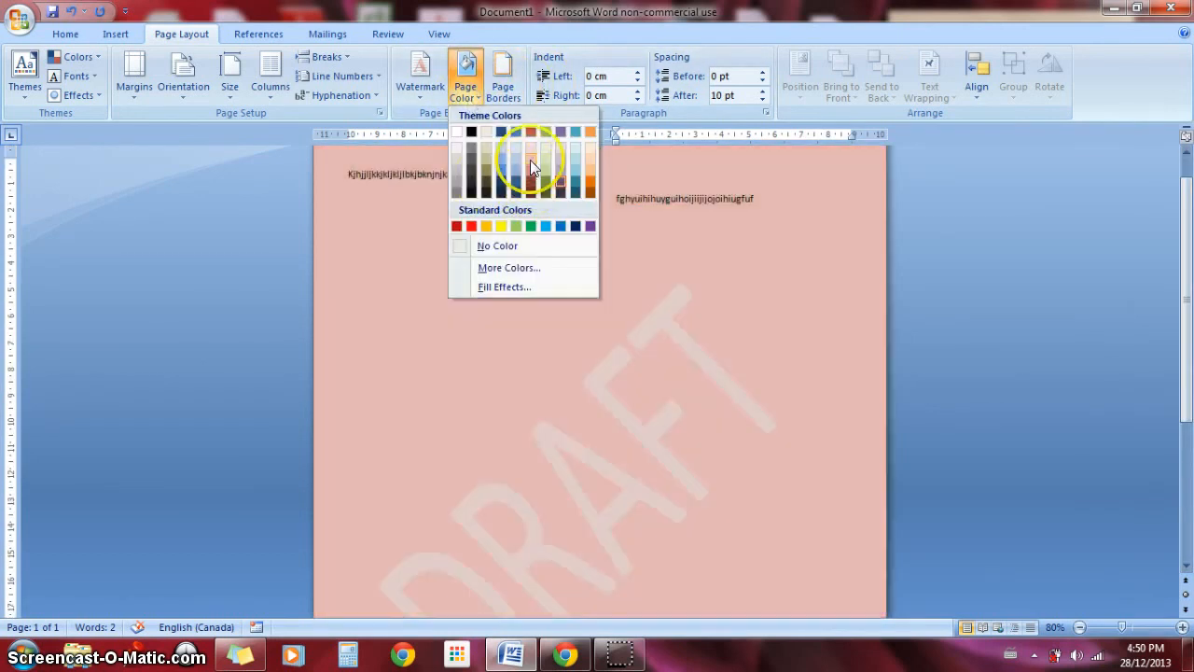
{"action": "left_click", "coordinate": [530, 160]}
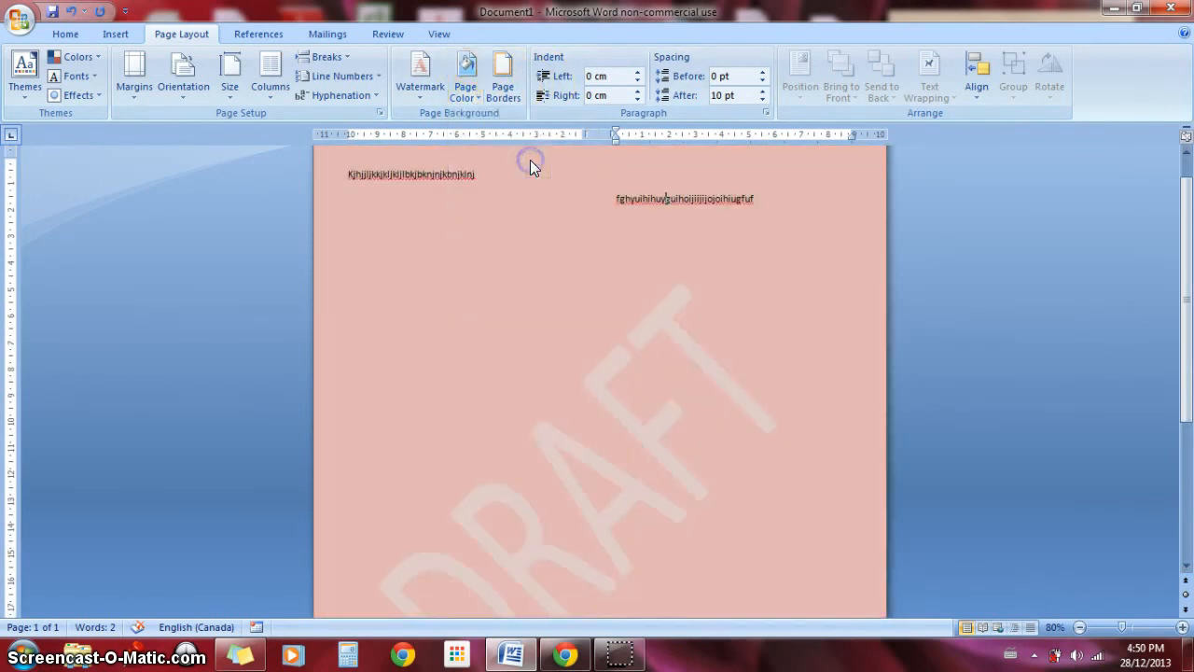
Step: Set up a box page border for the whole document with the 3 pt triple-line style
{"action": "left_click", "coordinate": [504, 89]}
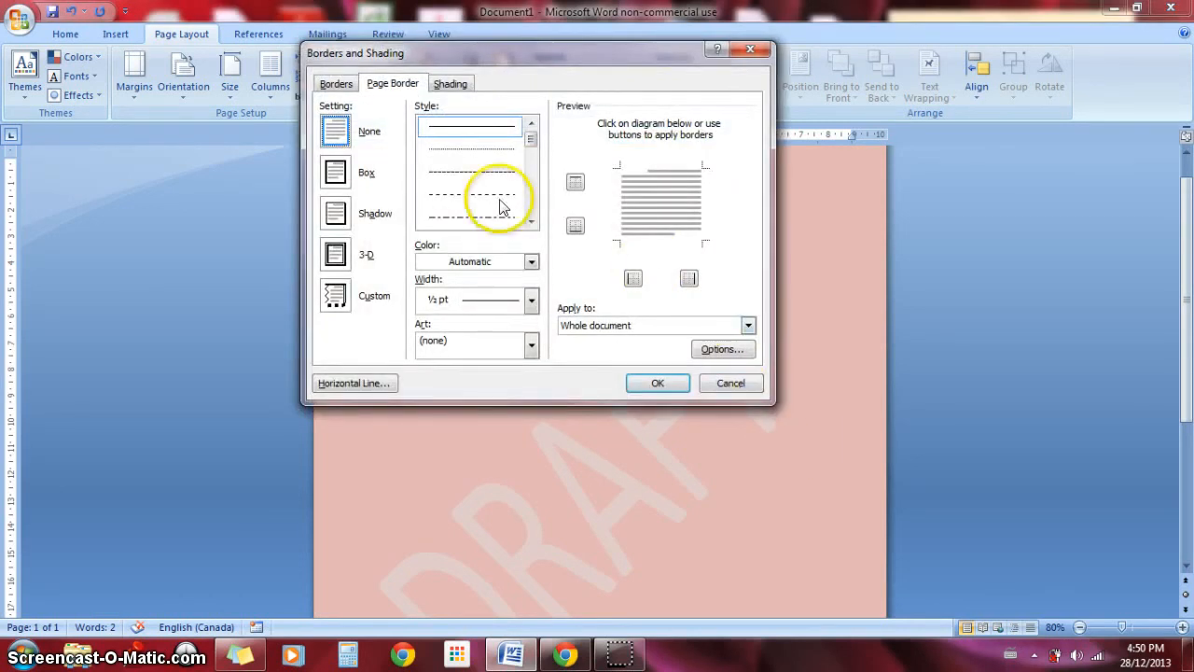
{"action": "left_click", "coordinate": [334, 83]}
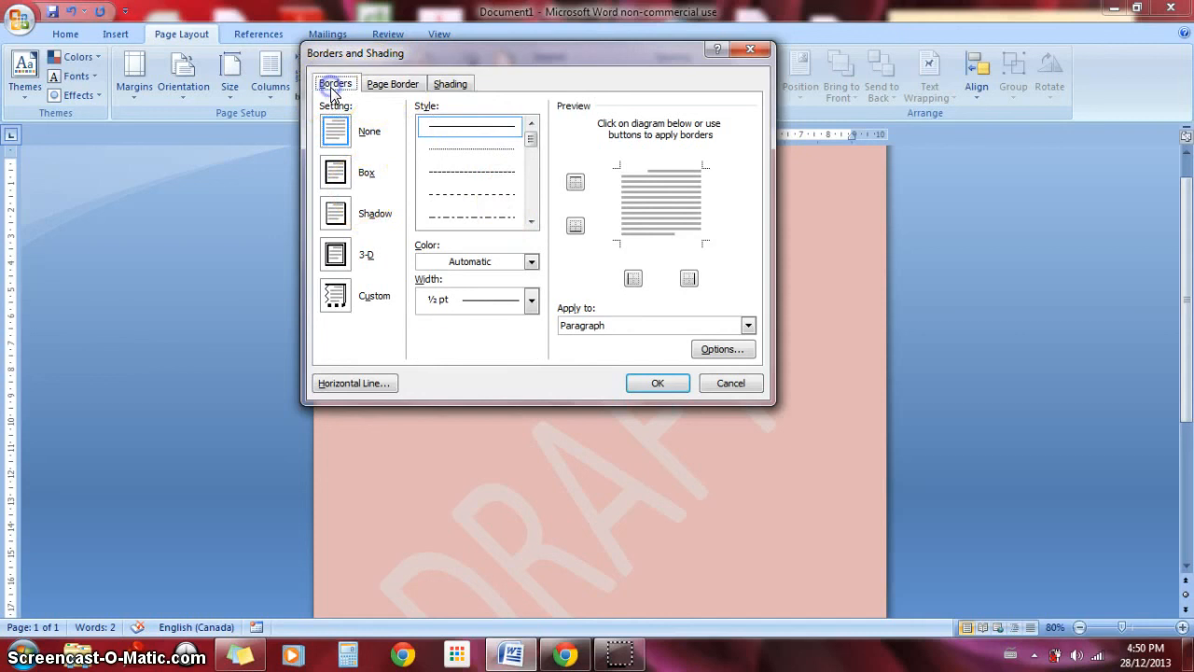
{"action": "left_click", "coordinate": [410, 86]}
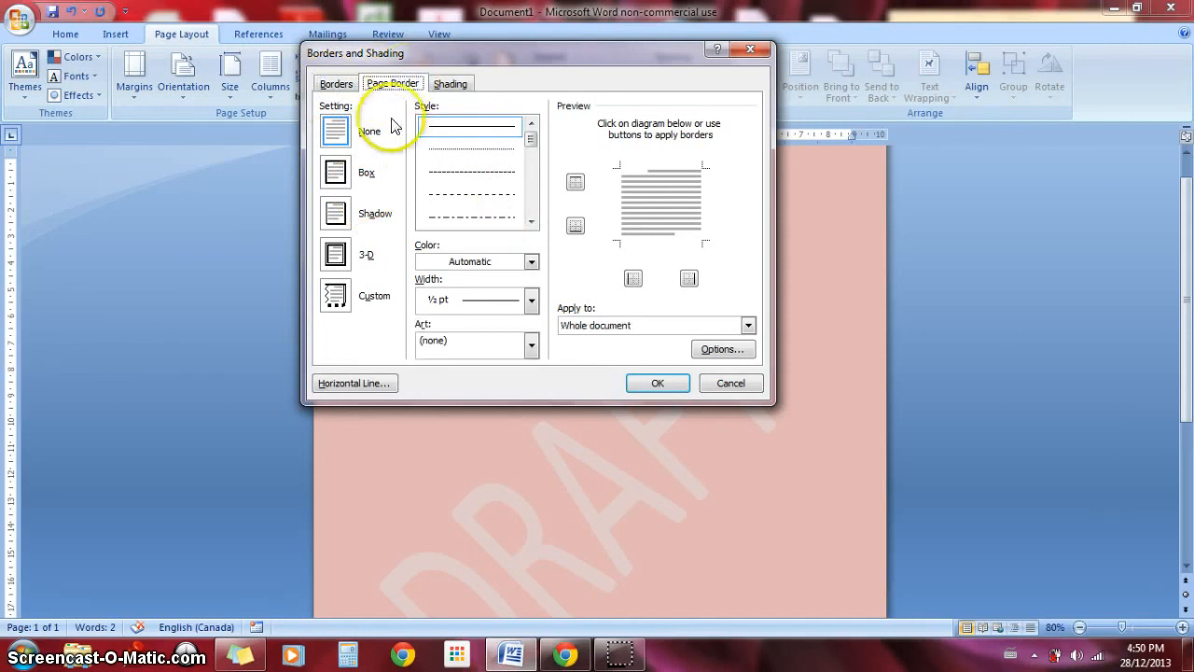
{"action": "left_click", "coordinate": [346, 180]}
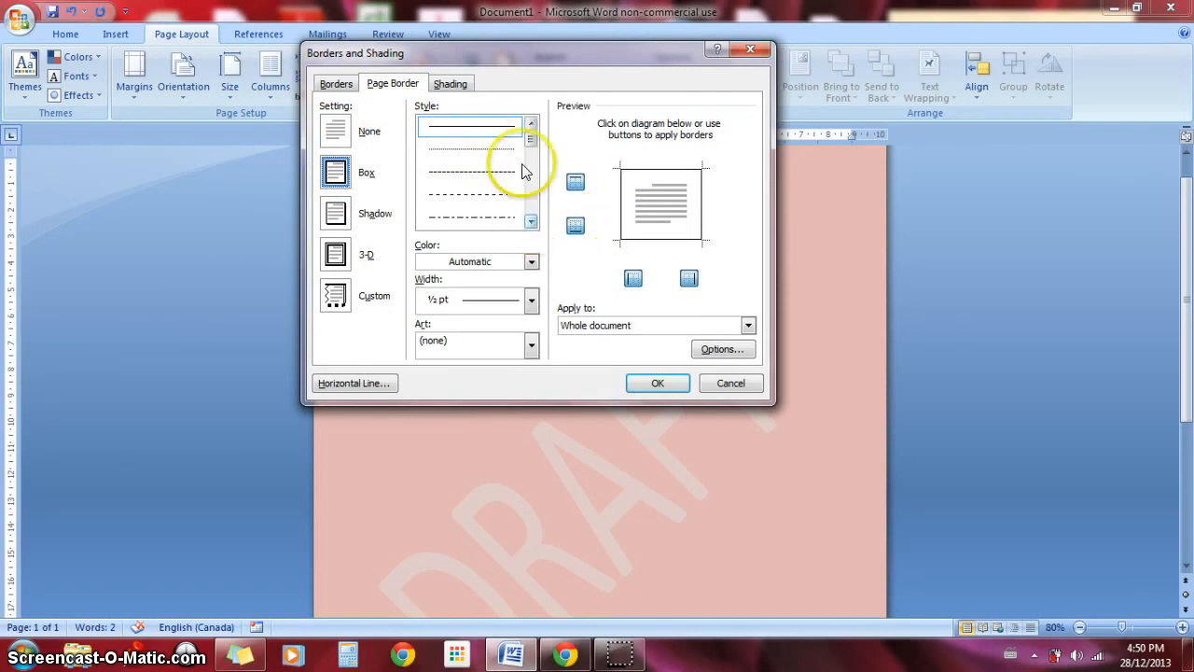
{"action": "mouse_move", "coordinate": [530, 143]}
{"action": "left_mouse_down"}
{"action": "mouse_move", "coordinate": [535, 204]}
{"action": "mouse_move", "coordinate": [532, 183]}
{"action": "left_mouse_up"}
{"action": "left_click", "coordinate": [474, 137]}
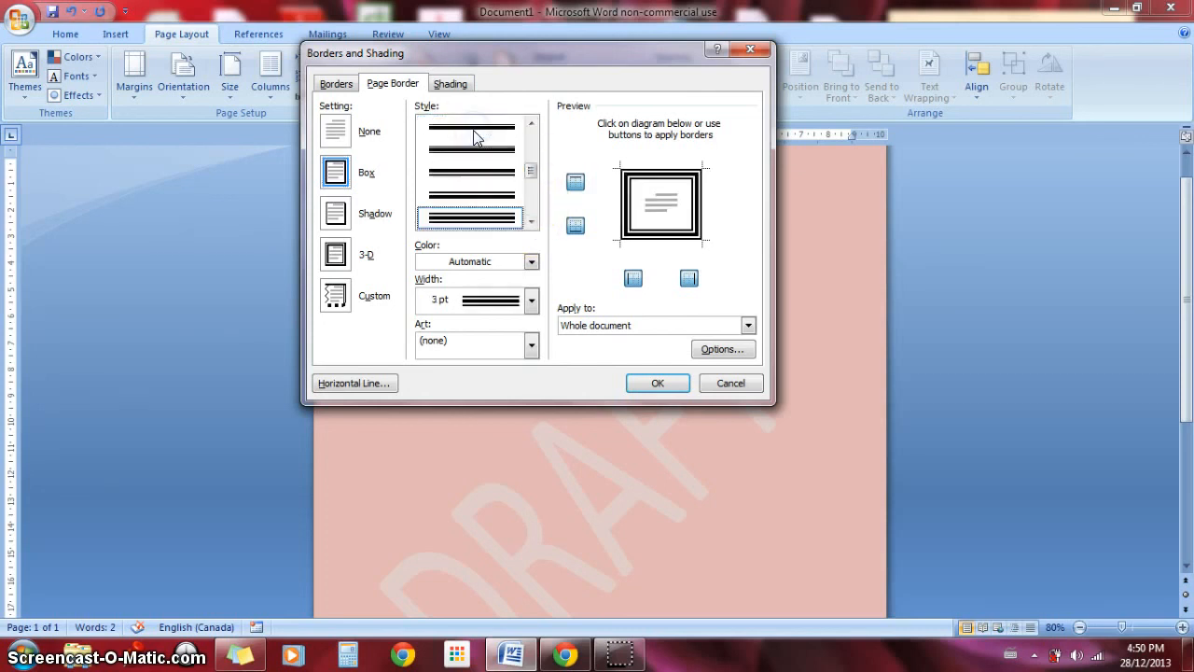
Step: Set the page border's color to dark teal and its width to 1 ½ pt
{"action": "left_click", "coordinate": [531, 261]}
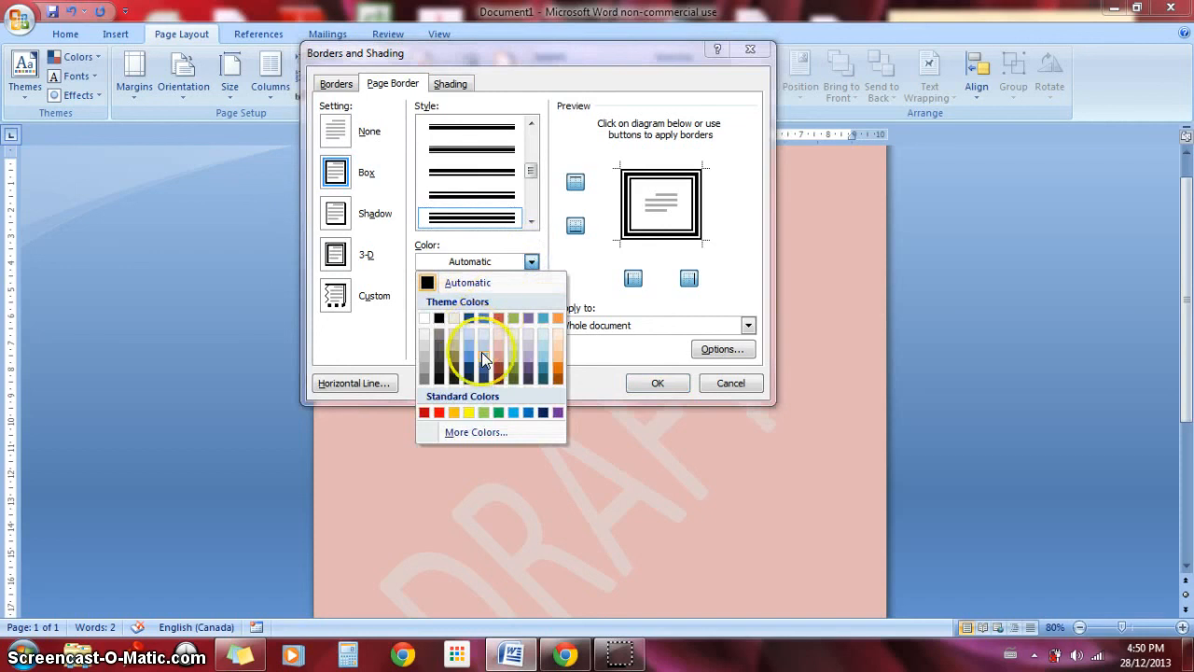
{"action": "left_click", "coordinate": [540, 365]}
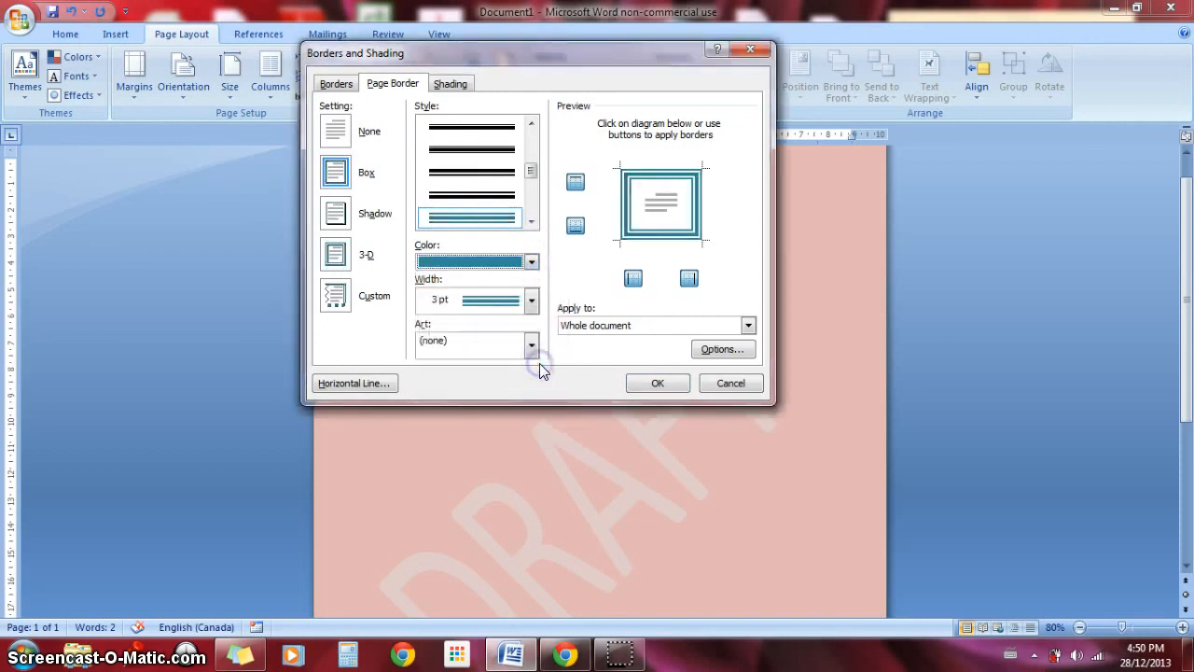
{"action": "left_click", "coordinate": [532, 300]}
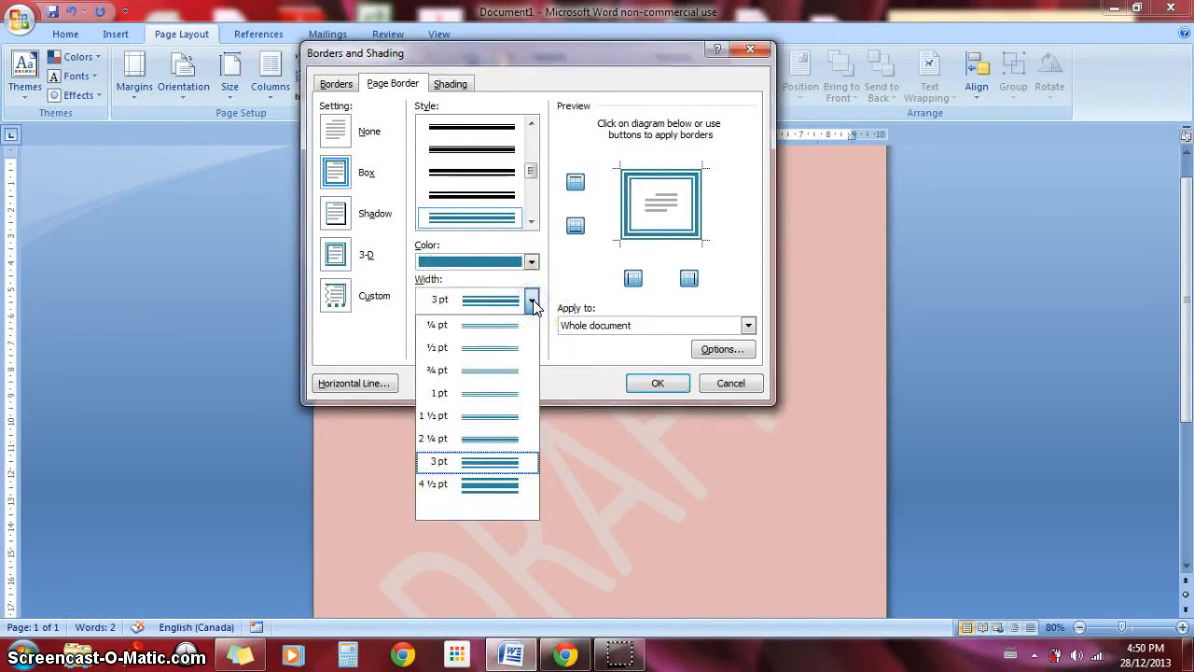
{"action": "left_click", "coordinate": [507, 415]}
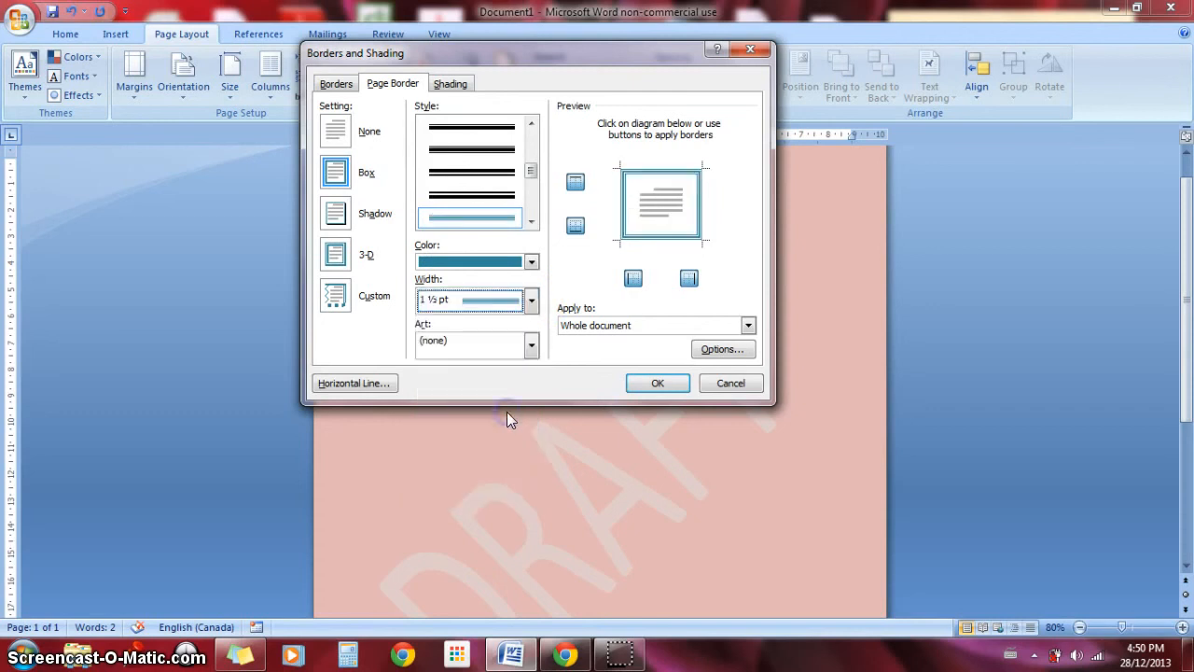
Step: Choose the star art for the page border, apply it to the whole document and check the result on the page
{"action": "left_click", "coordinate": [533, 342]}
{"action": "left_click_drag", "start_coordinate": [534, 374], "coordinate": [530, 408]}
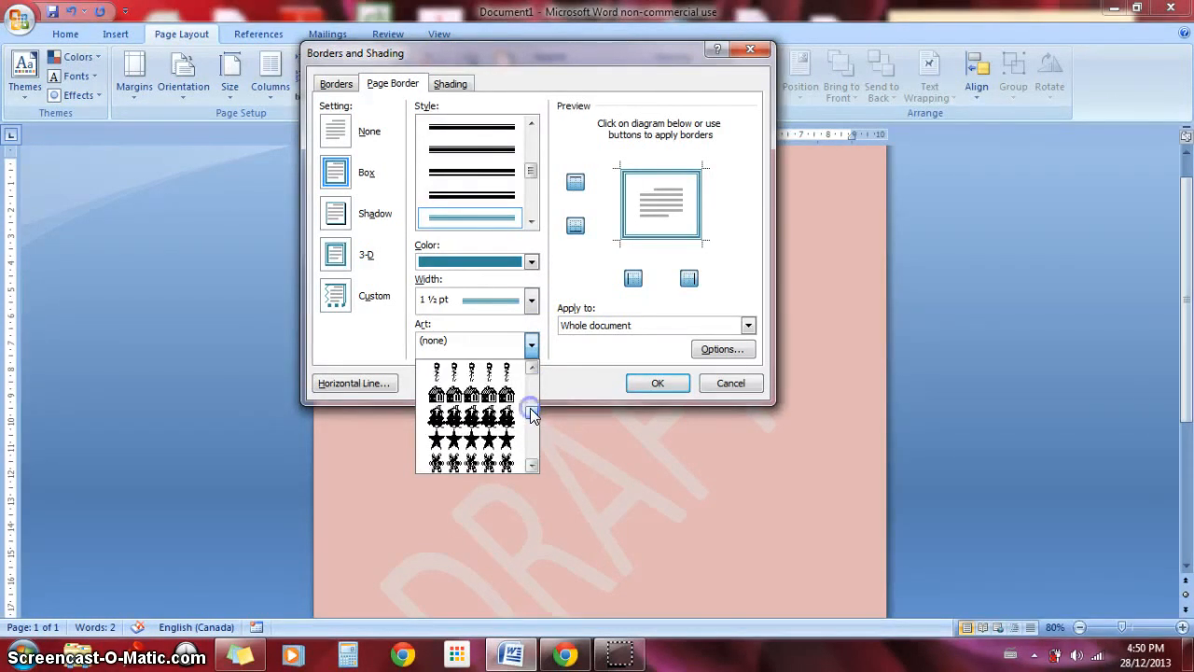
{"action": "left_click", "coordinate": [489, 434]}
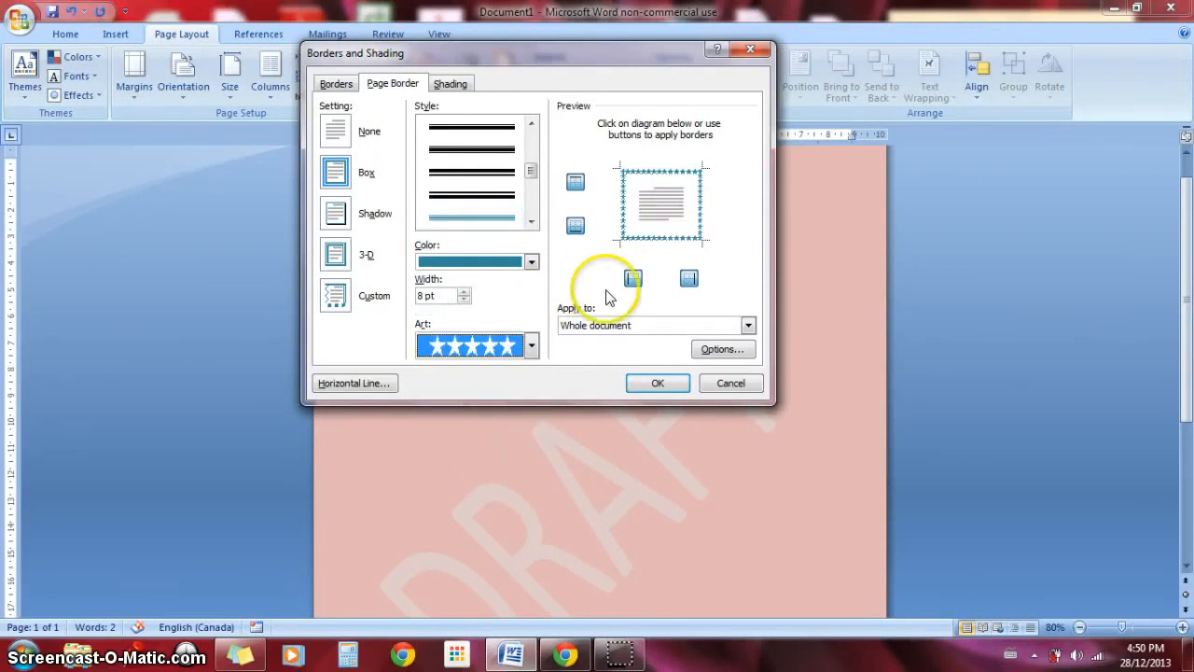
{"action": "left_click", "coordinate": [656, 384]}
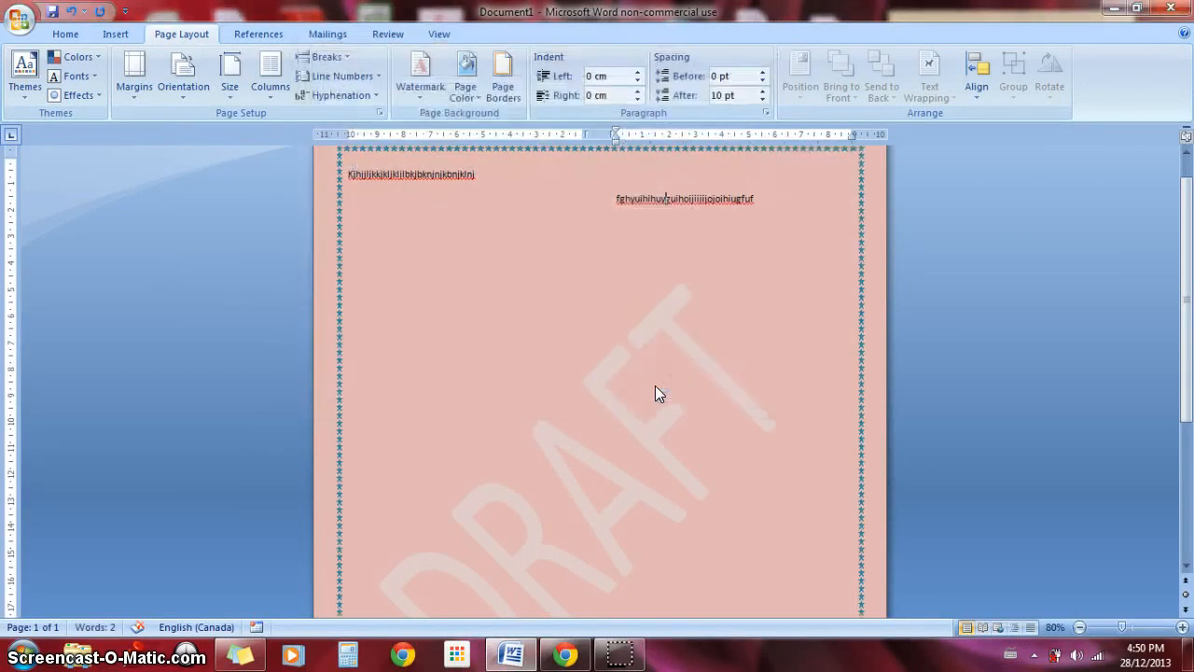
{"action": "mouse_move", "coordinate": [1186, 298]}
{"action": "left_mouse_down"}
{"action": "mouse_move", "coordinate": [1187, 399]}
{"action": "mouse_move", "coordinate": [1187, 369]}
{"action": "left_mouse_up"}
Step: Replace the star art border with a box page border in the thick-and-thin double-line style, without art, and check it on the page
{"action": "left_click", "coordinate": [501, 86]}
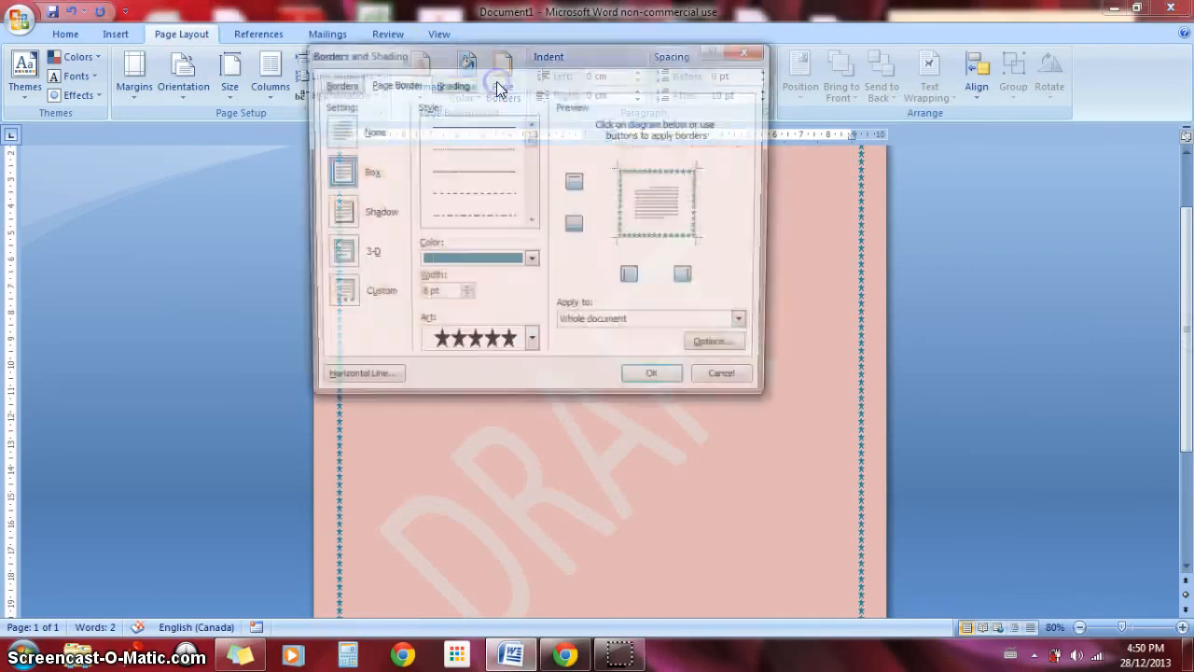
{"action": "left_click", "coordinate": [532, 343]}
{"action": "left_click_drag", "start_coordinate": [535, 405], "coordinate": [529, 368]}
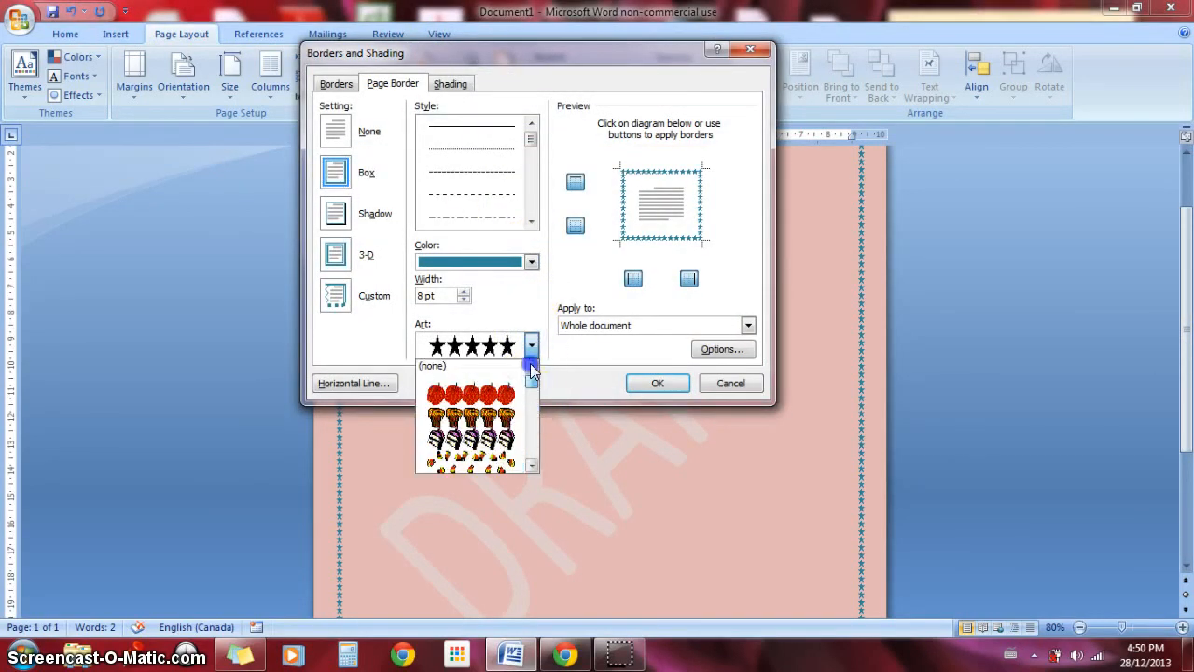
{"action": "left_click", "coordinate": [513, 365]}
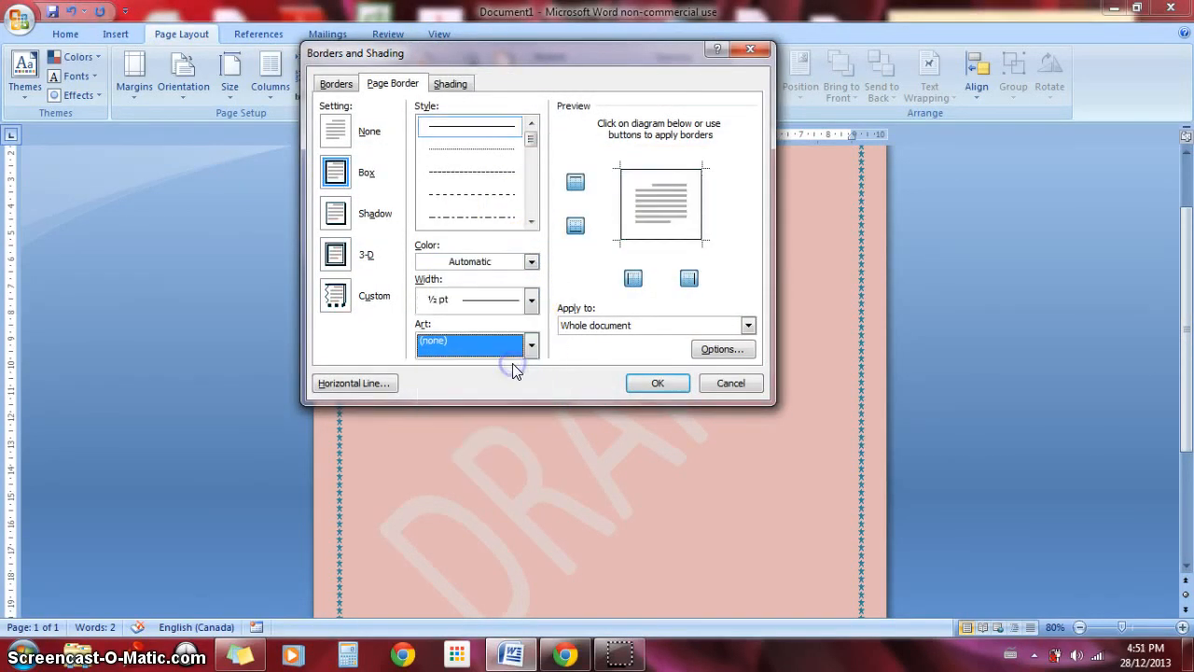
{"action": "left_click", "coordinate": [531, 299]}
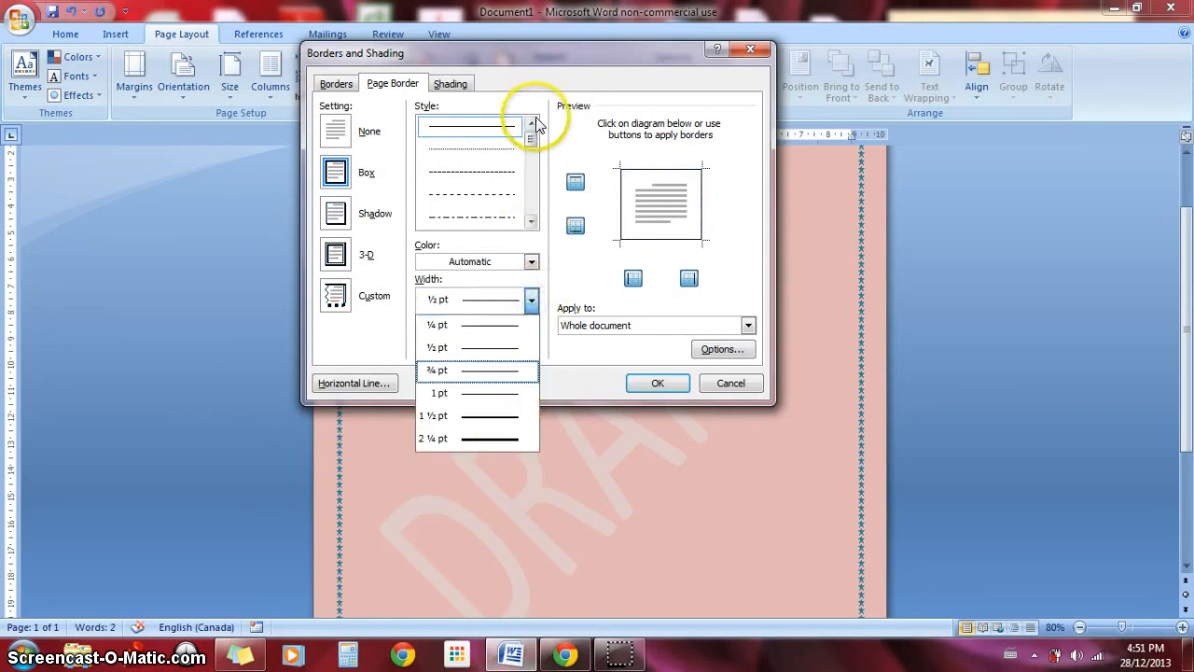
{"action": "left_click", "coordinate": [490, 212]}
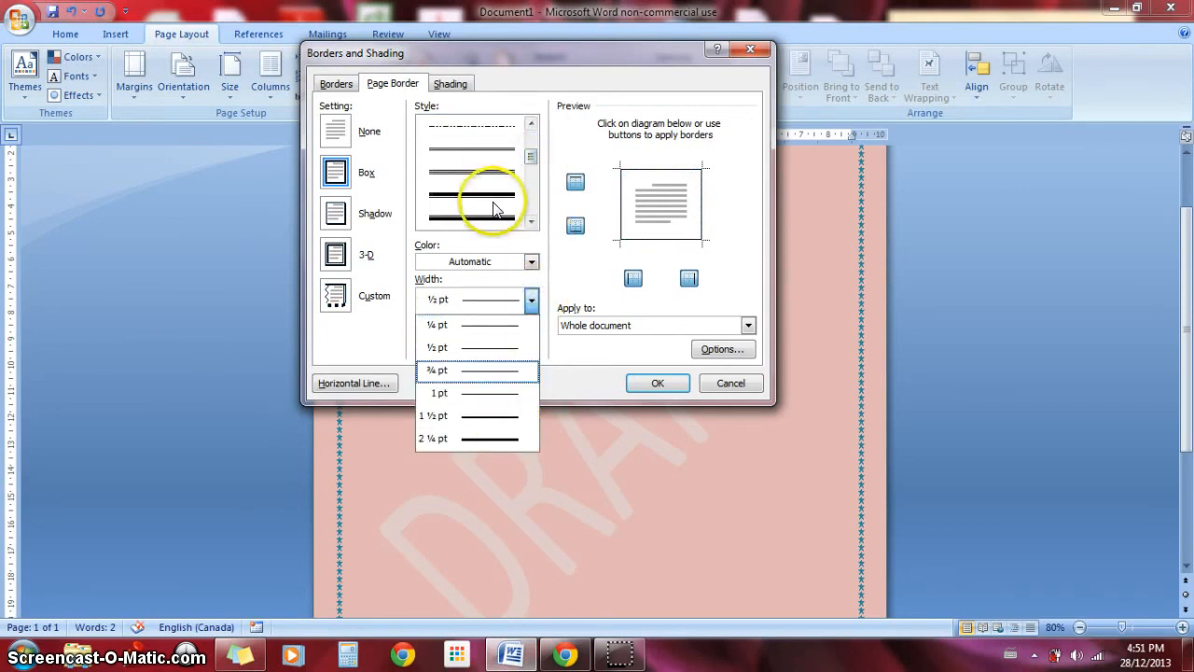
{"action": "left_click", "coordinate": [644, 378]}
{"action": "left_click_drag", "start_coordinate": [1190, 341], "coordinate": [1189, 250]}
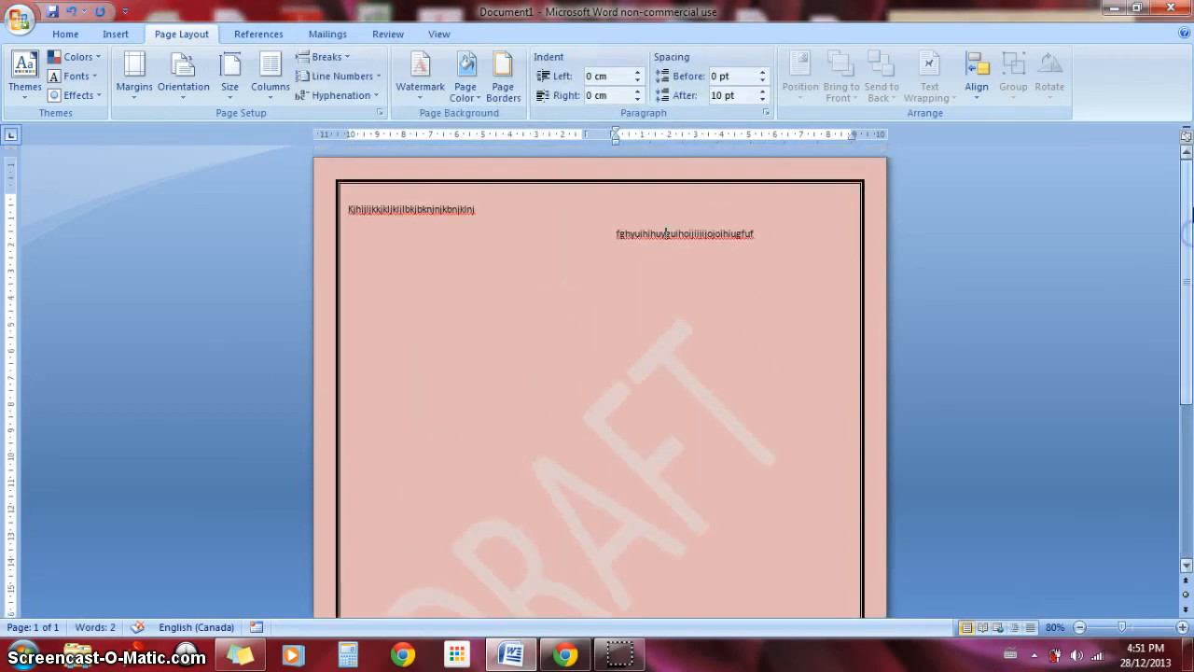